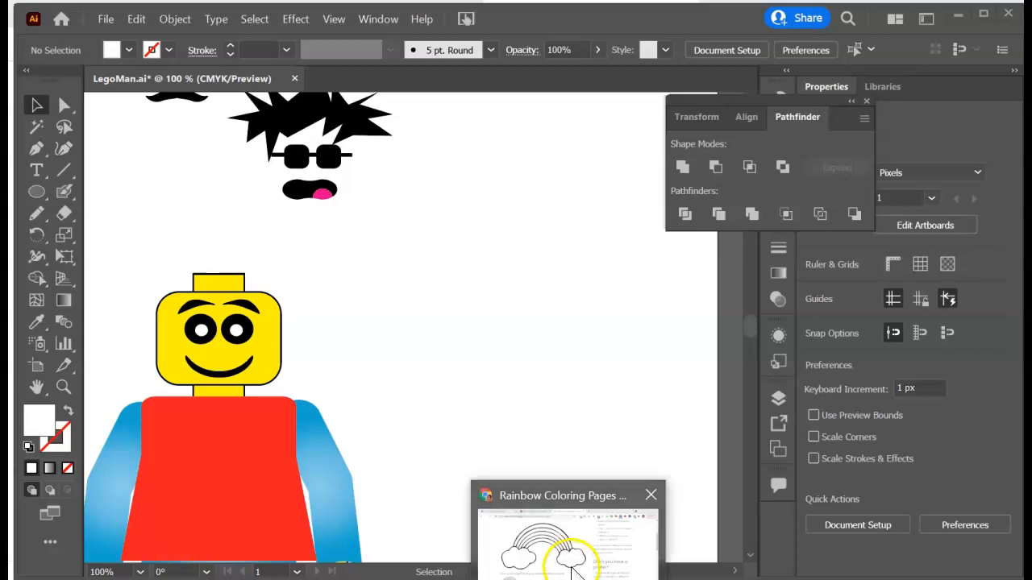
Step: Switch to the browser and copy the large rainbow-with-clouds image from the coloring page
click(571, 568)
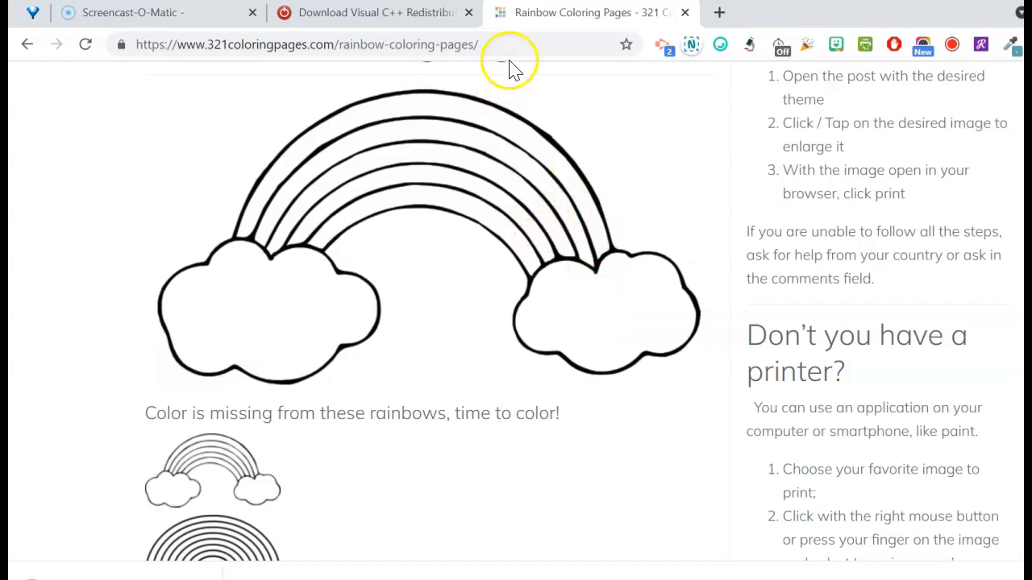
right_click(406, 206)
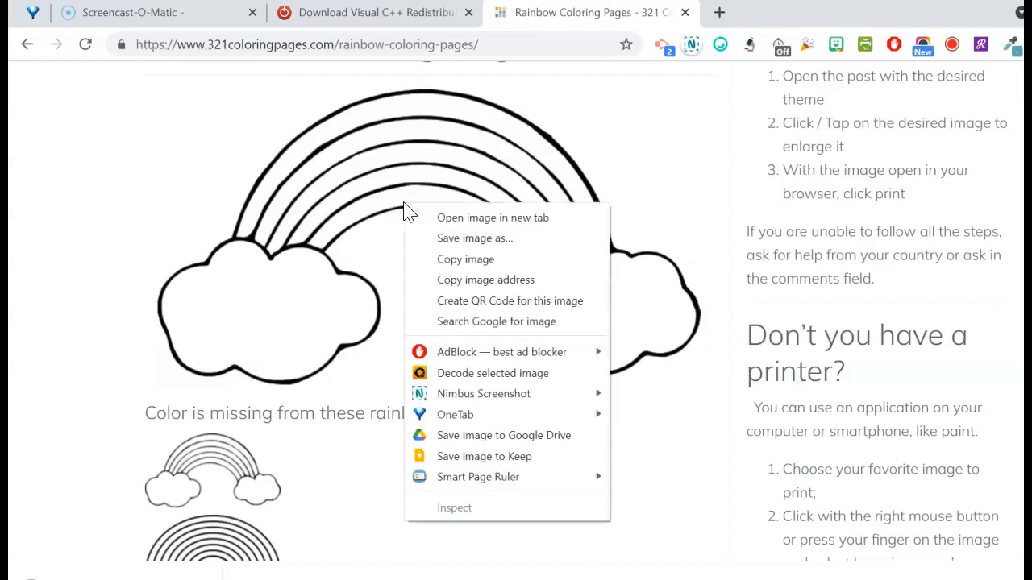
click(457, 259)
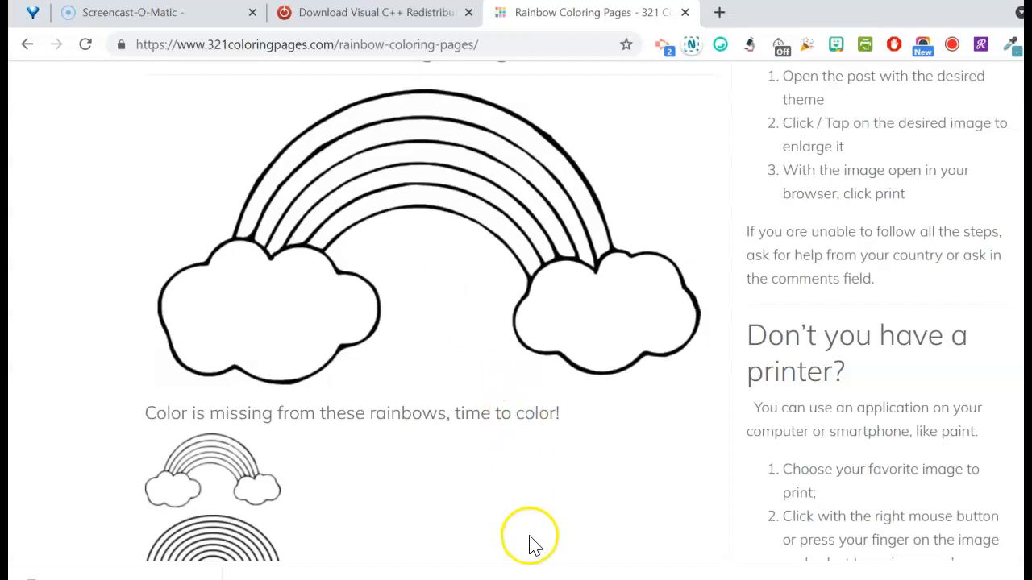
Step: Switch back to Illustrator, paste the rainbow image into LegoMan.ai and move it to the right, clear of the figure's left eye
key(alt+Tab)
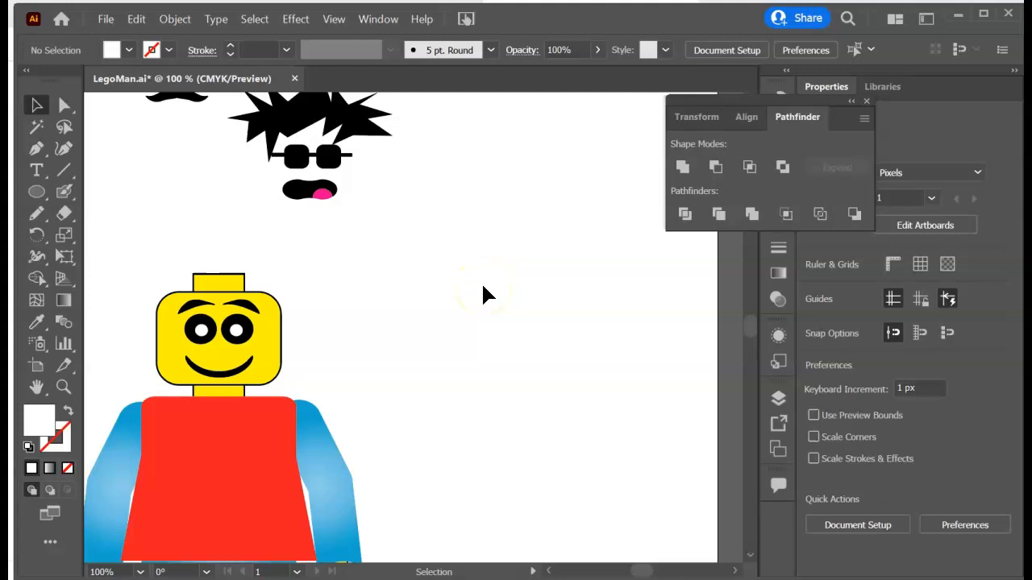
click(136, 19)
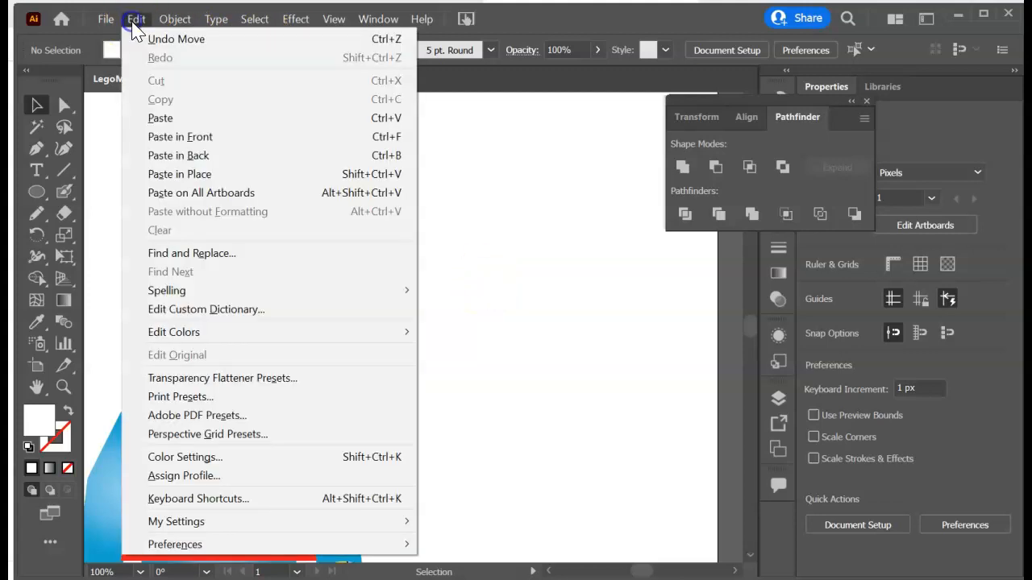
click(171, 128)
drag(472, 265, 682, 316)
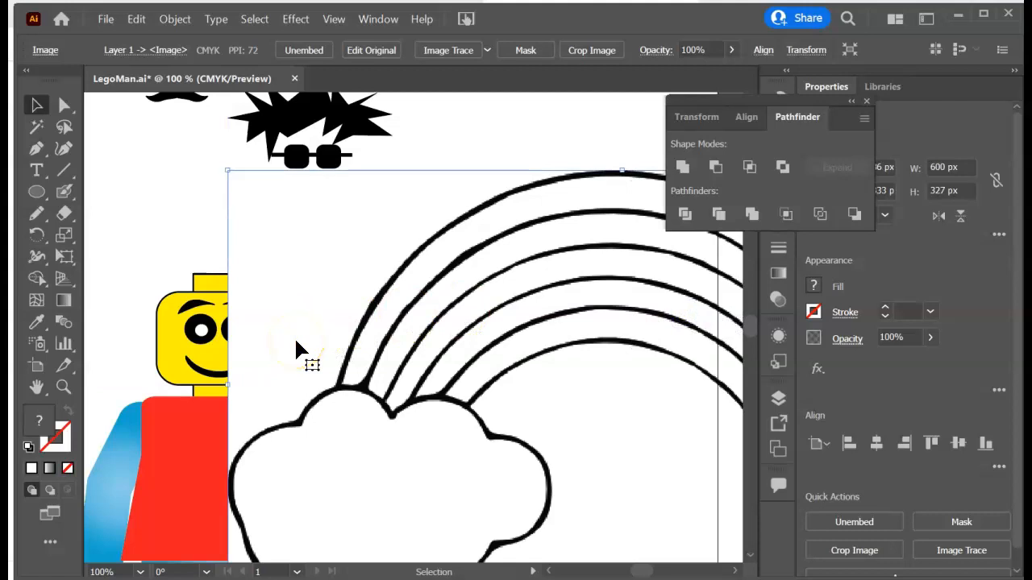
click(457, 230)
Step: Close the floating Pathfinder panel and switch to a workspace that shows Color, Swatches, Color Guide and Brushes
click(866, 101)
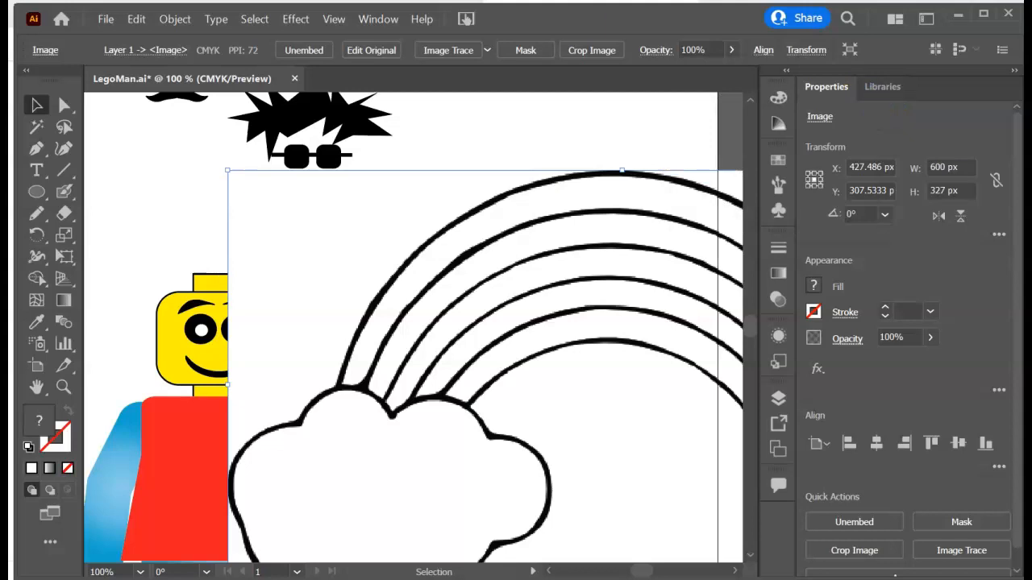
click(390, 21)
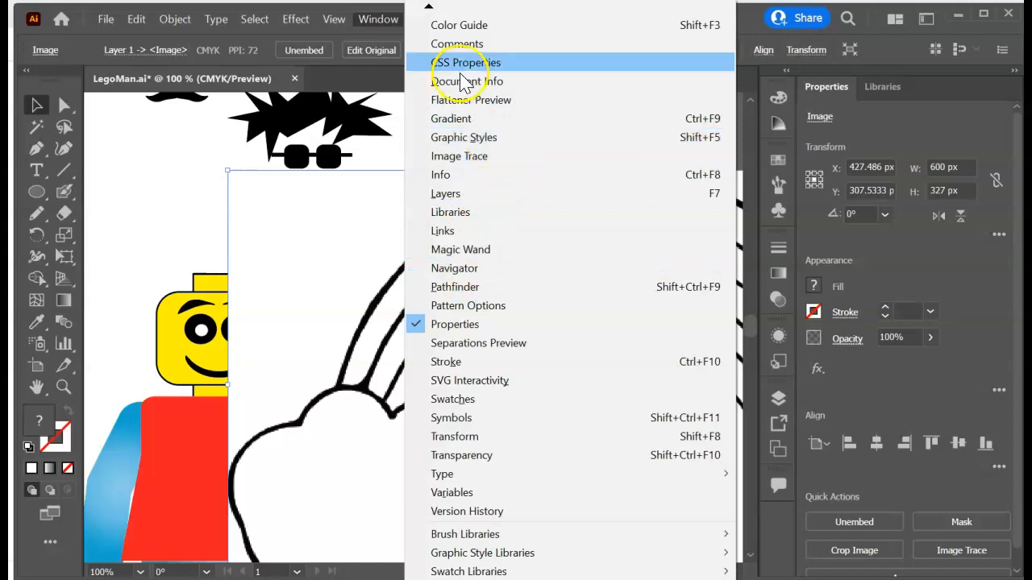
click(428, 7)
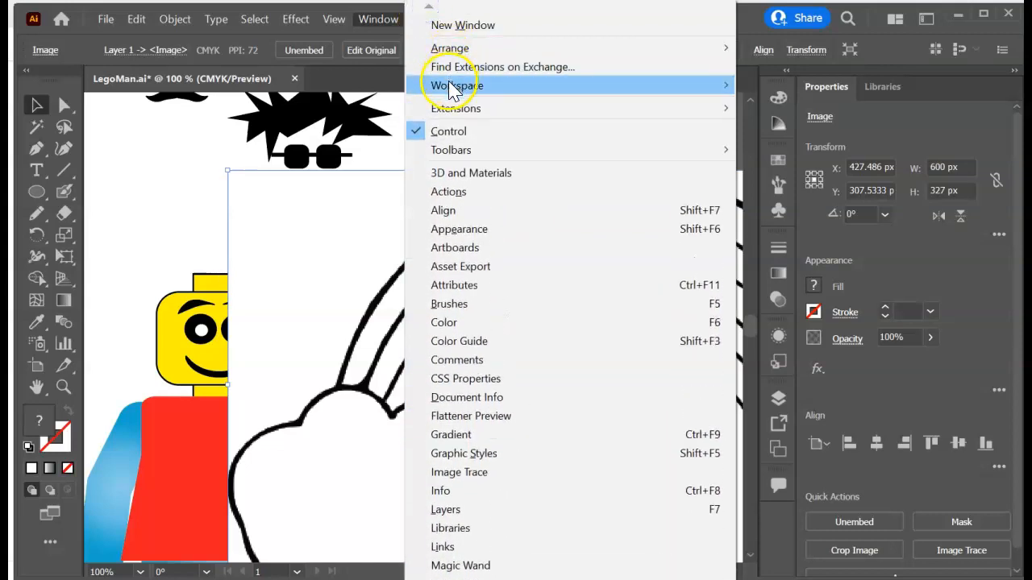
mouse_move(440, 86)
click(770, 162)
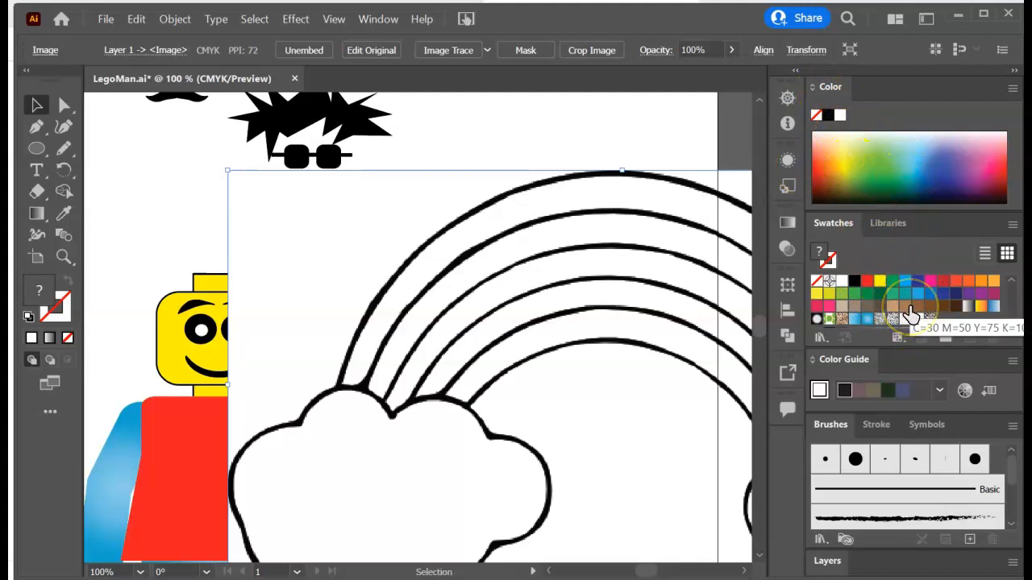
drag(911, 313, 546, 227)
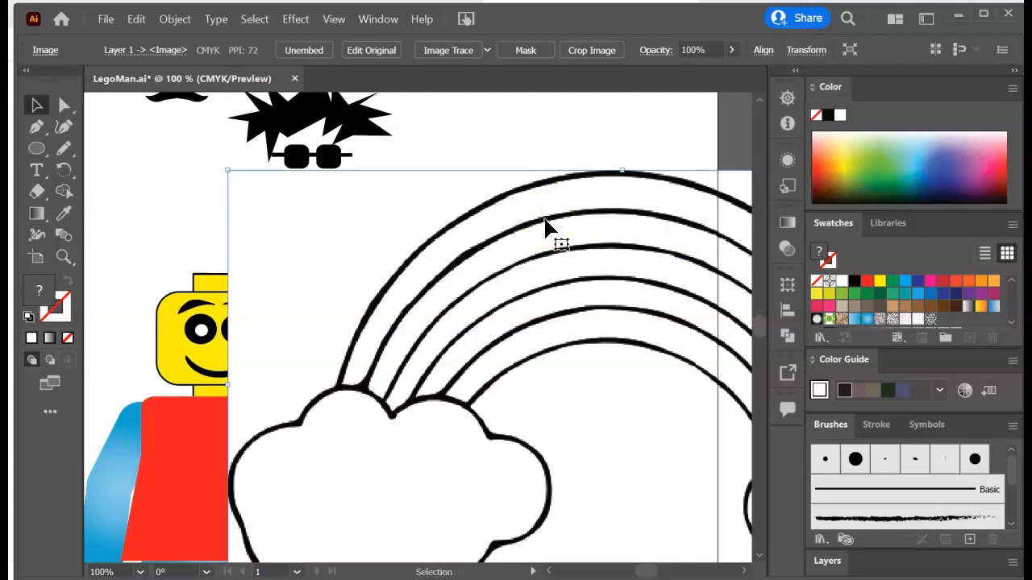
click(106, 18)
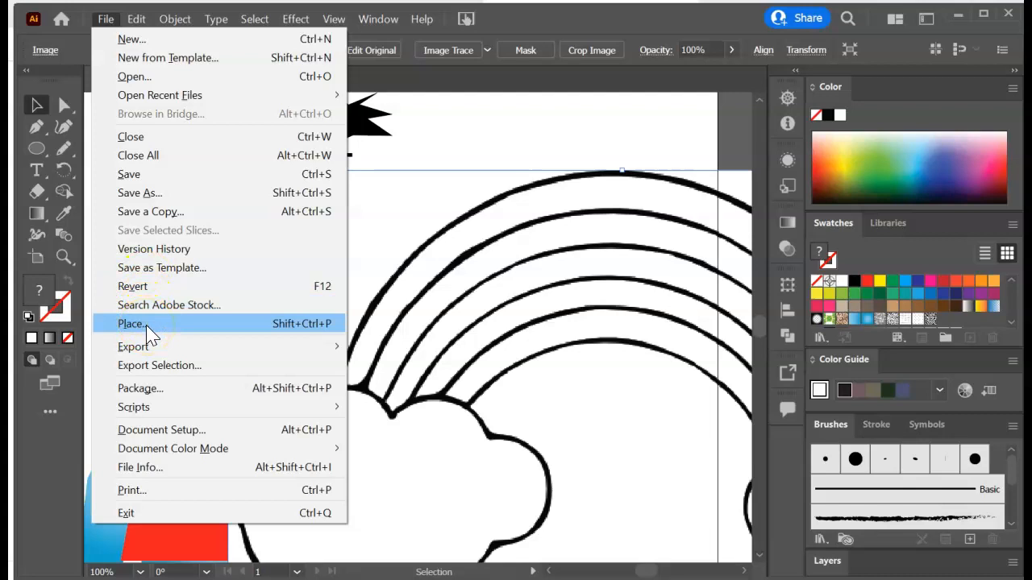
click(520, 234)
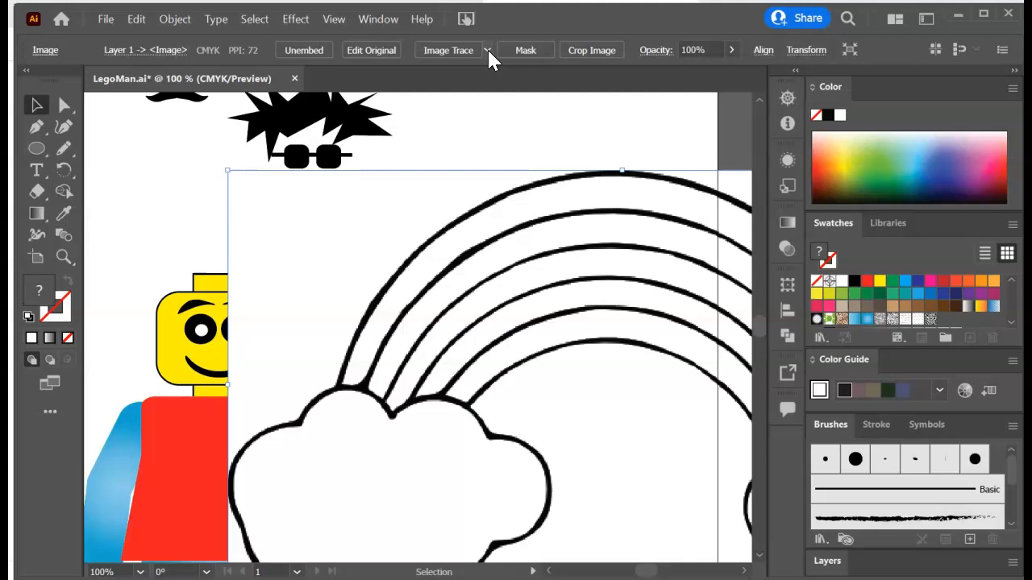
Step: Trace the pasted rainbow with Image Trace, try the Black and White Logo preset and set the preset to 6 Colors
click(462, 49)
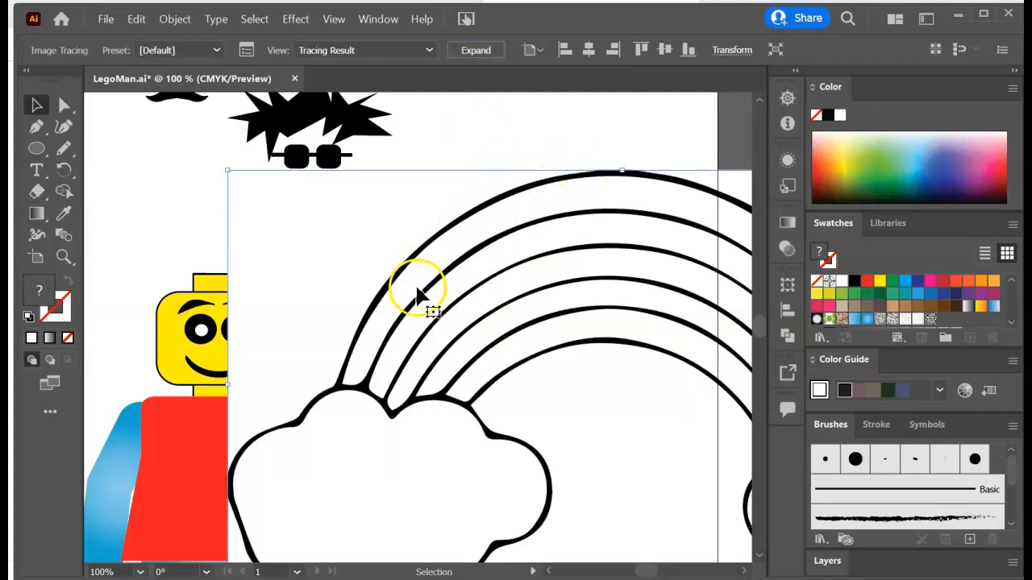
click(216, 52)
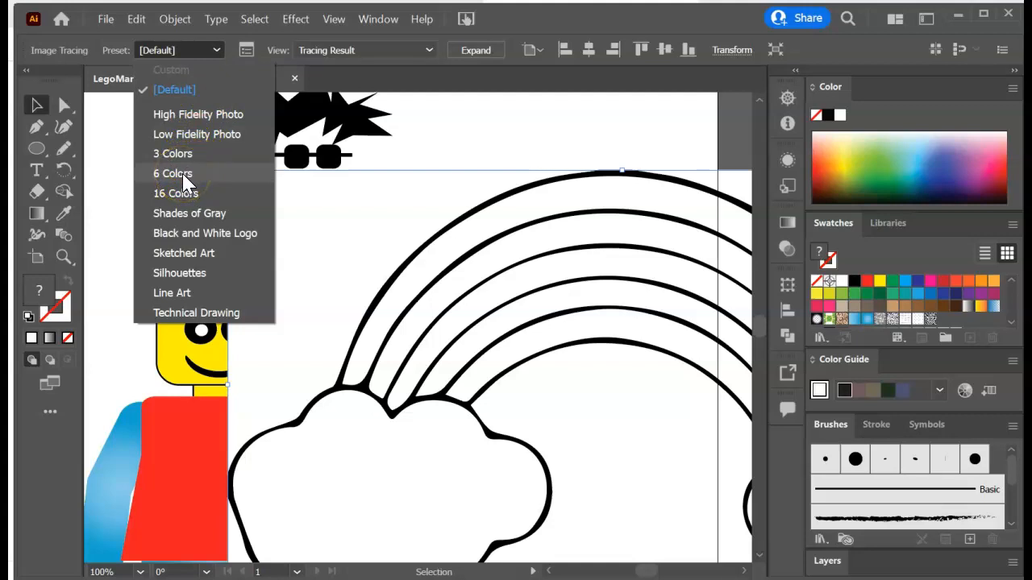
click(188, 195)
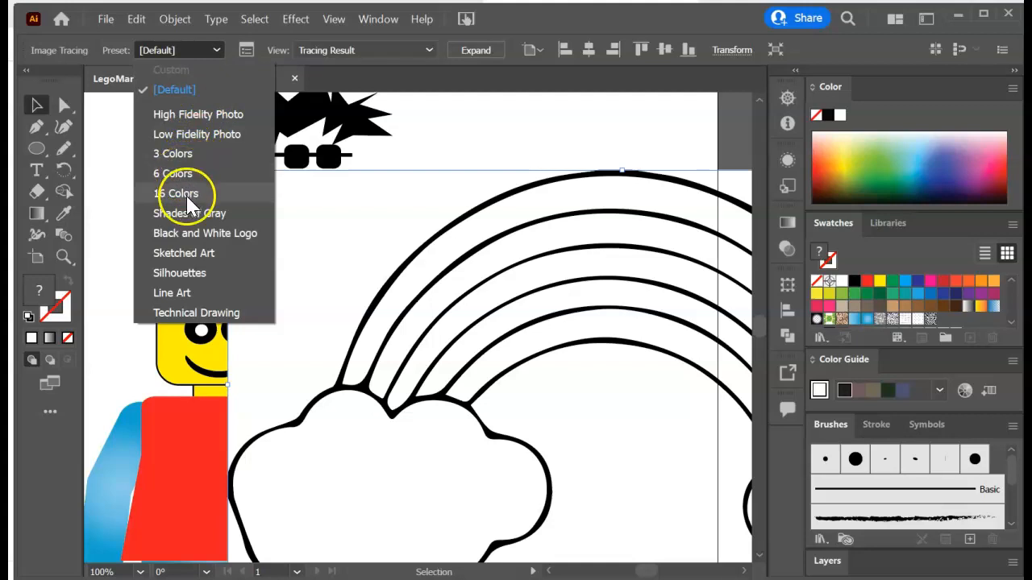
click(179, 233)
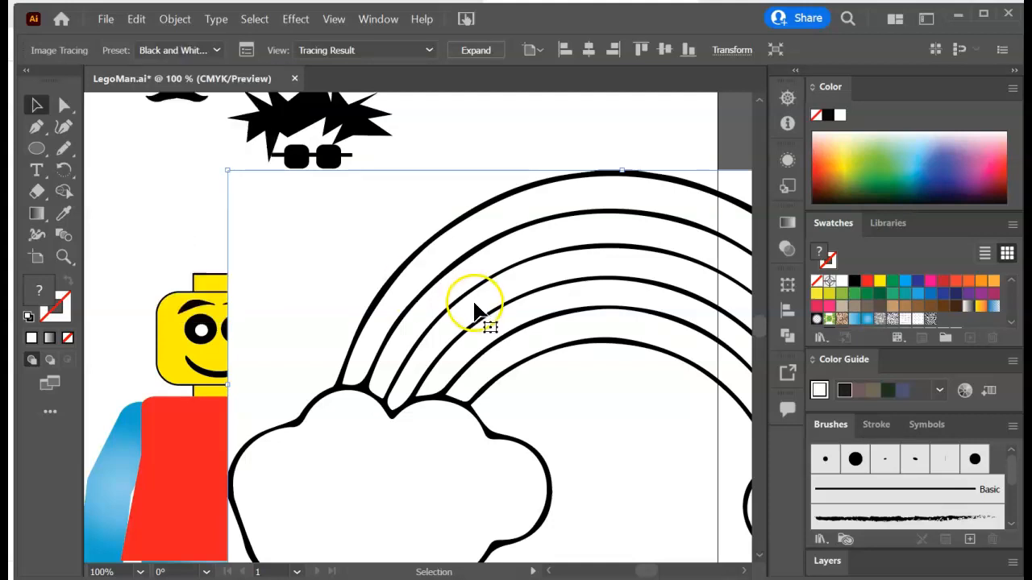
click(217, 49)
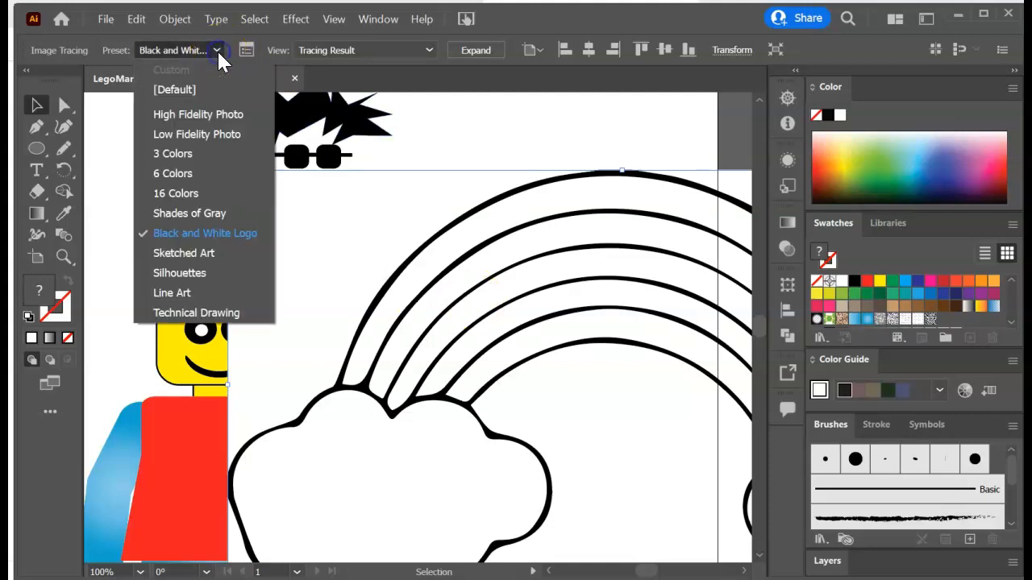
click(196, 174)
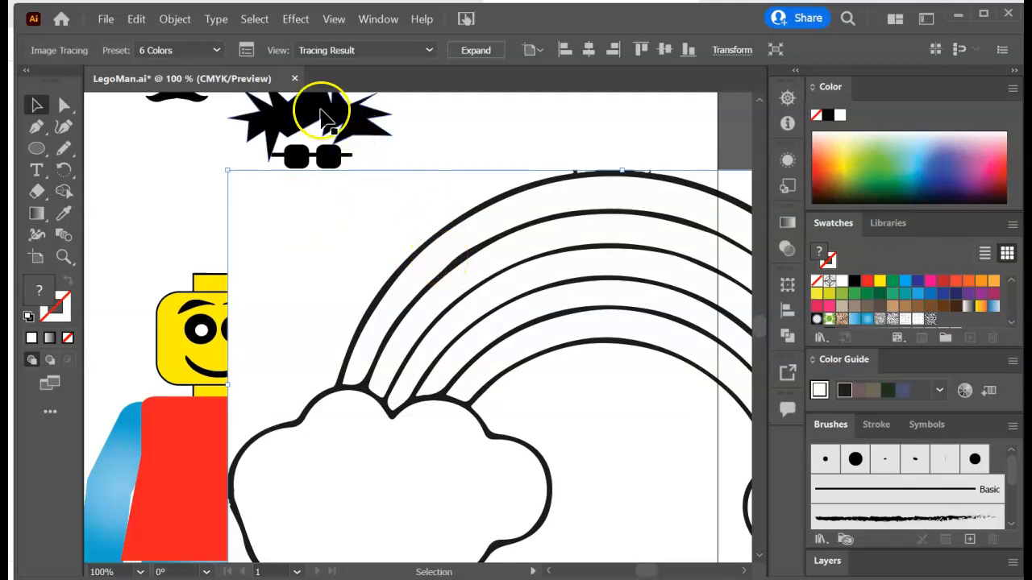
Step: Adjust the rainbow's trace settings to 2 colors, 65% paths and 73% corners
click(246, 51)
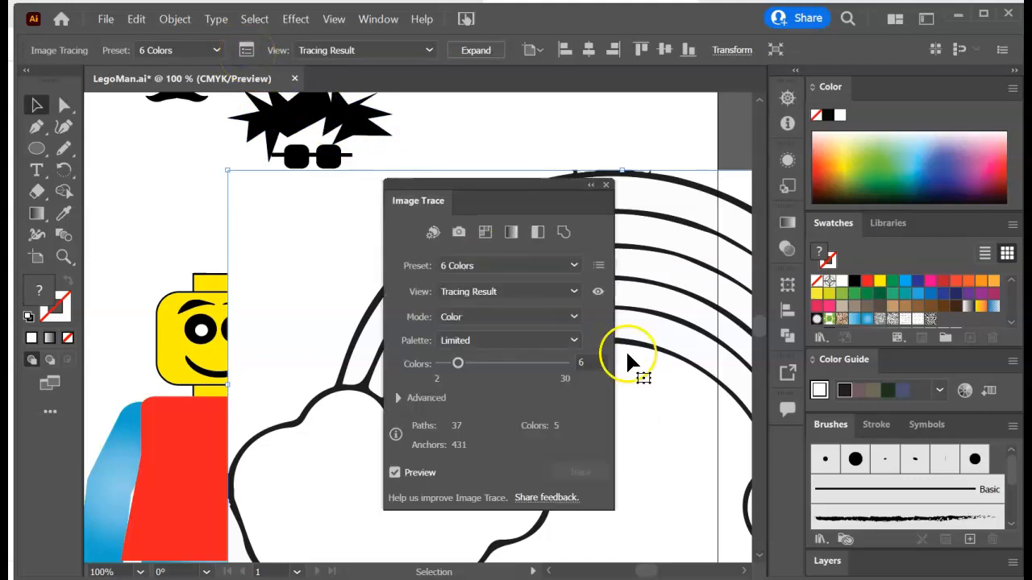
drag(459, 363, 443, 367)
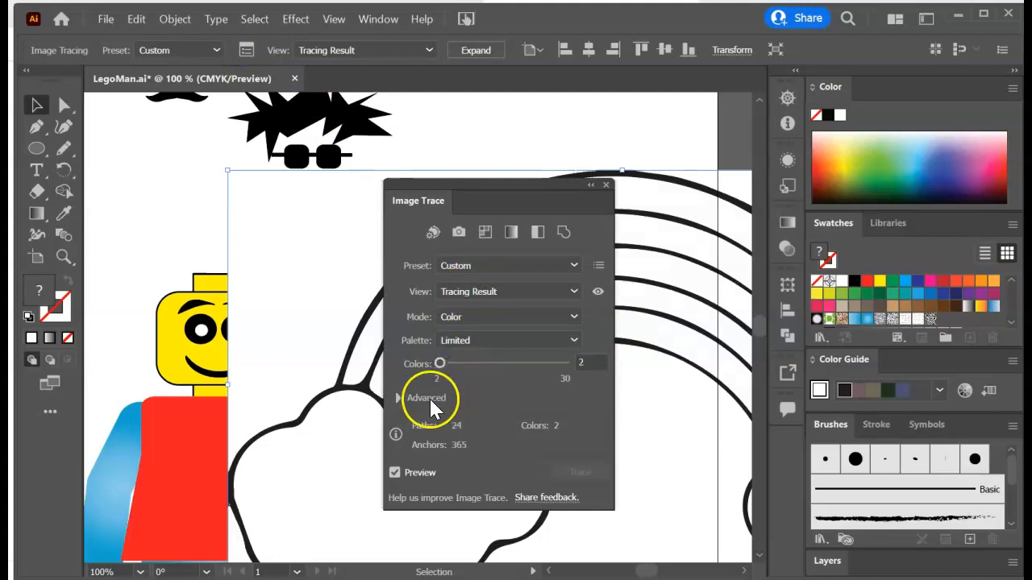
click(398, 398)
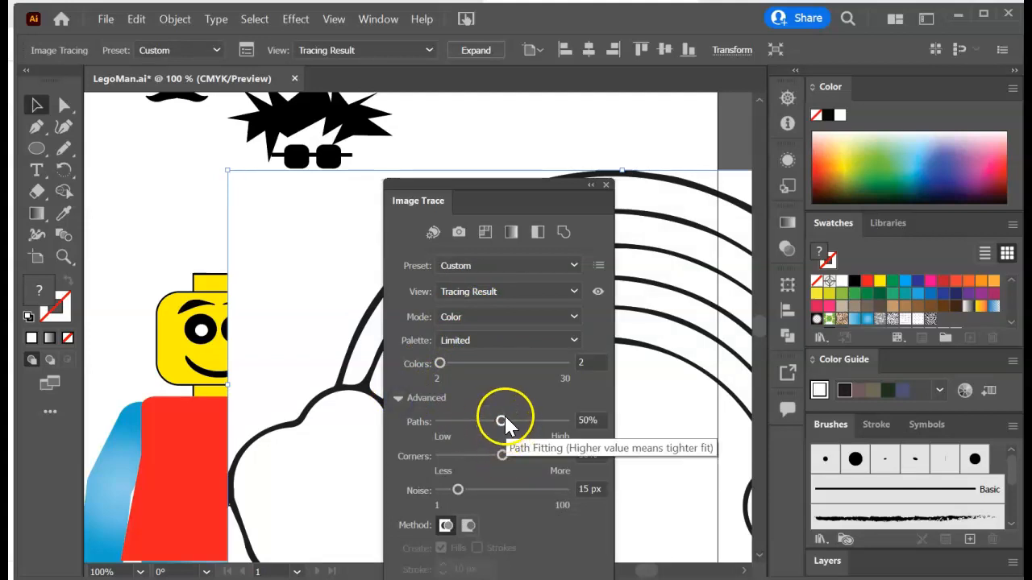
mouse_move(485, 422)
mouse_down()
mouse_move(465, 421)
mouse_move(502, 417)
mouse_move(519, 428)
mouse_up()
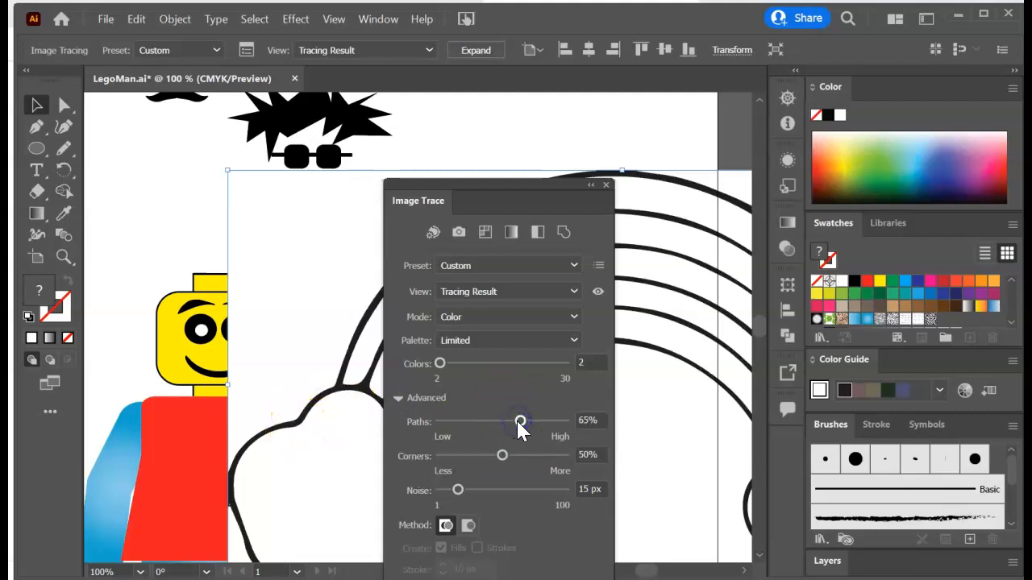
mouse_move(502, 456)
mouse_down()
mouse_move(541, 456)
mouse_move(530, 456)
mouse_up()
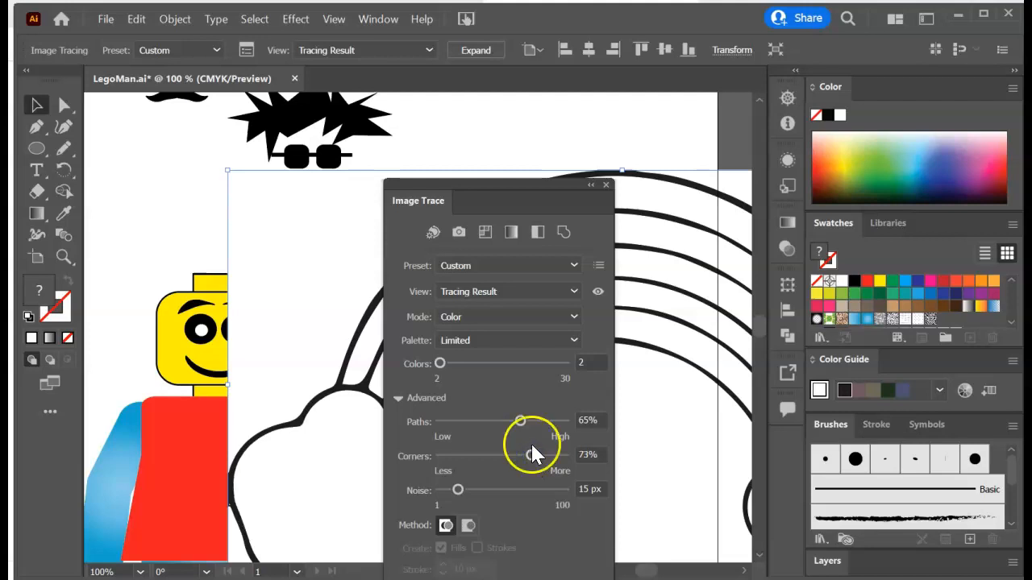
click(607, 186)
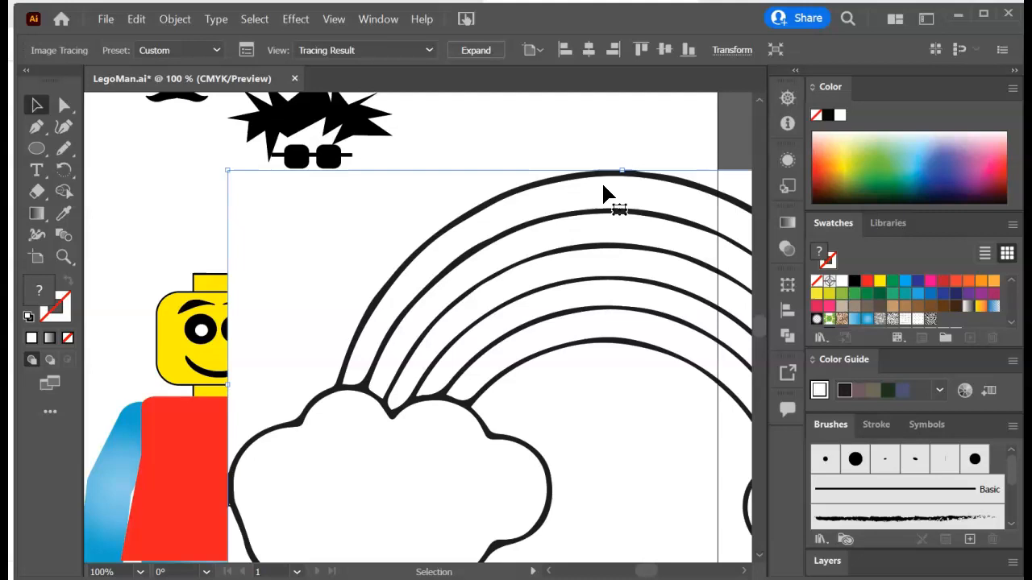
Step: Expand the traced rainbow into paths and activate the Live Paint Bucket tool
click(476, 50)
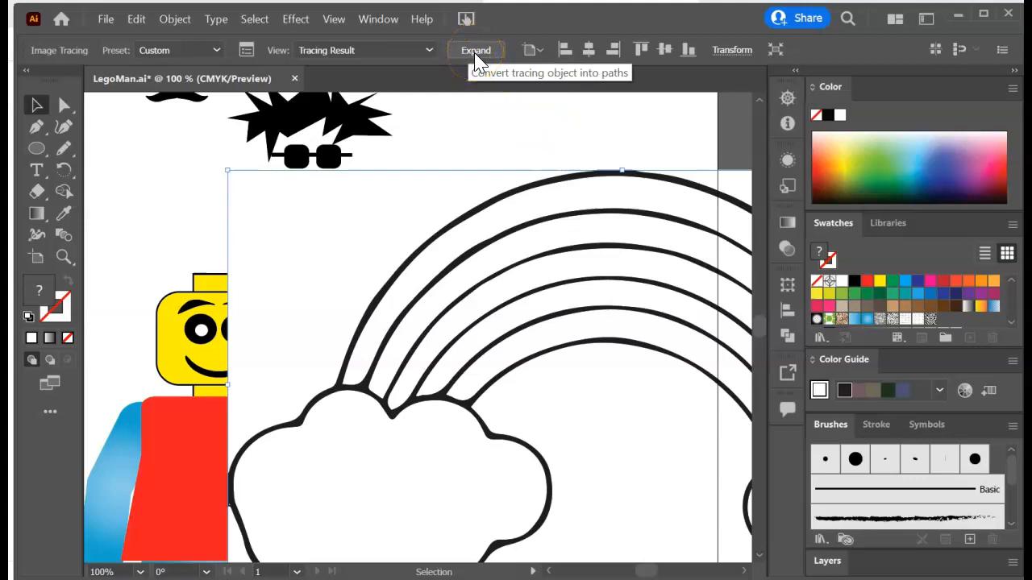
click(475, 53)
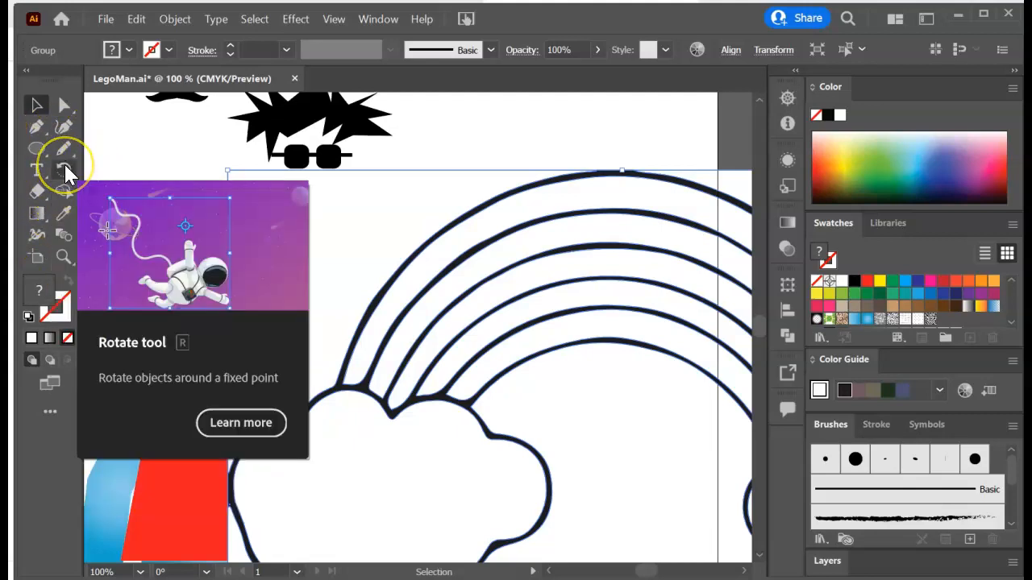
key(k)
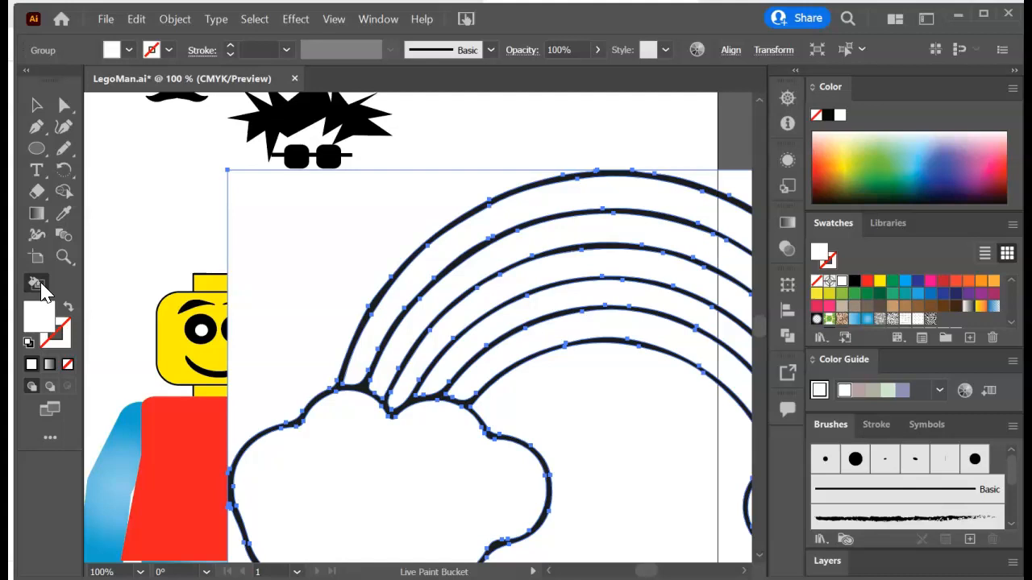
click(175, 19)
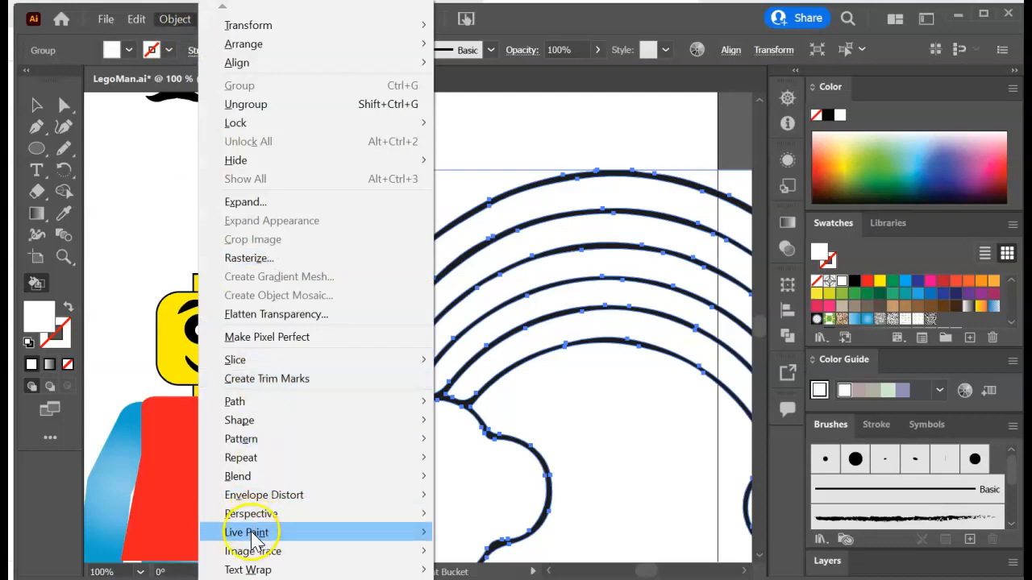
mouse_move(252, 538)
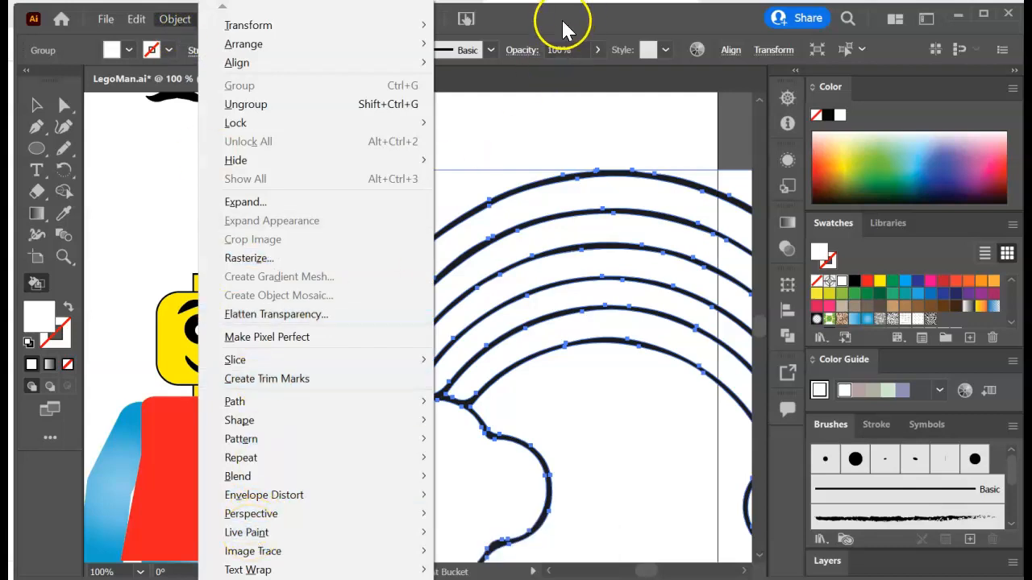
click(576, 18)
click(36, 283)
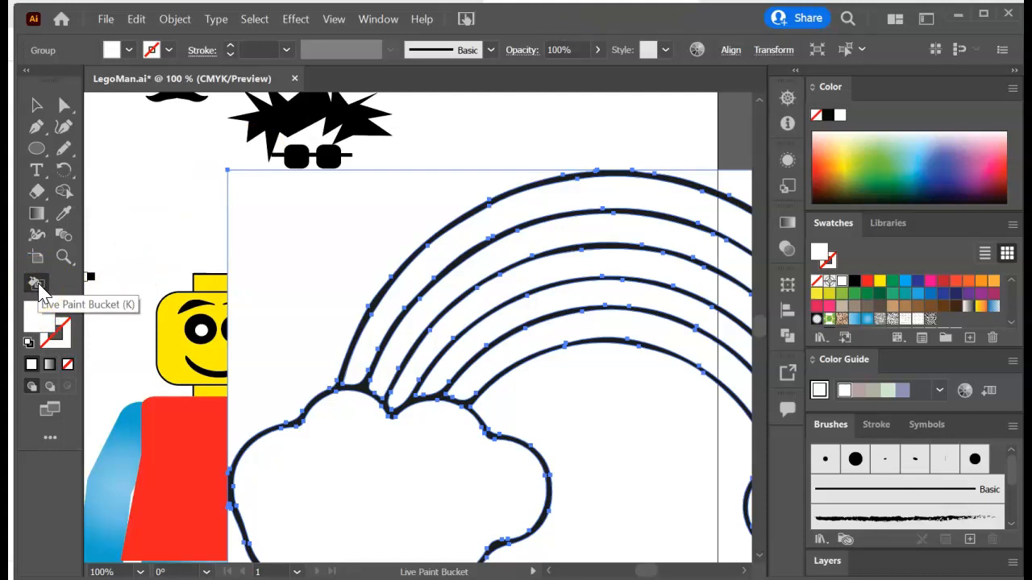
Step: Cycle the Live Paint Bucket to the dark red swatch, convert the trace to a Live Paint group and fill the rainbow's outermost band
click(589, 256)
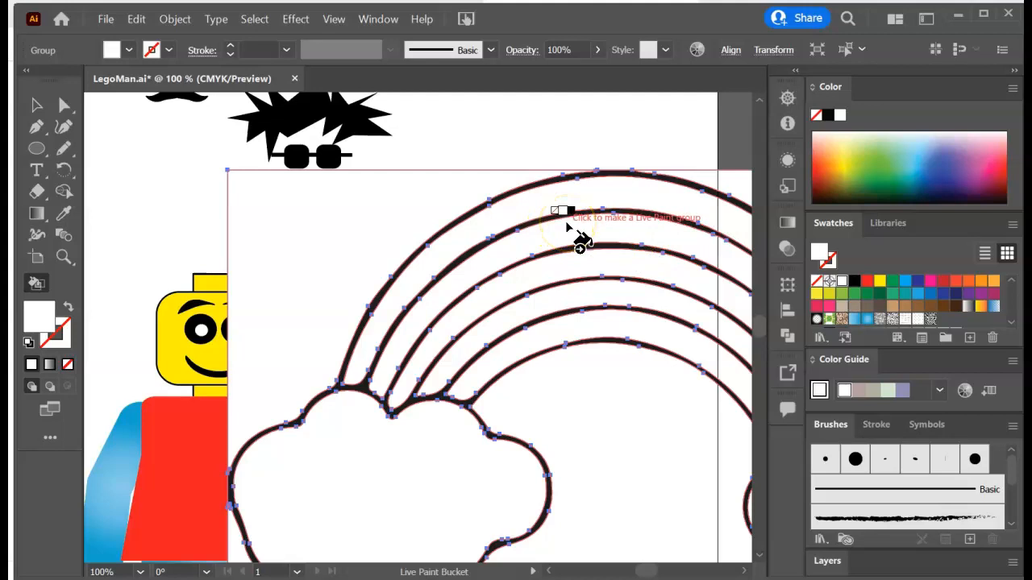
key(Down)
key(Down)
key(Down)
key(Down)
key(Down)
key(Down)
key(Down)
key(Down)
key(Down)
key(Down)
key(Down)
key(Down)
key(Down)
key(Down)
key(Down)
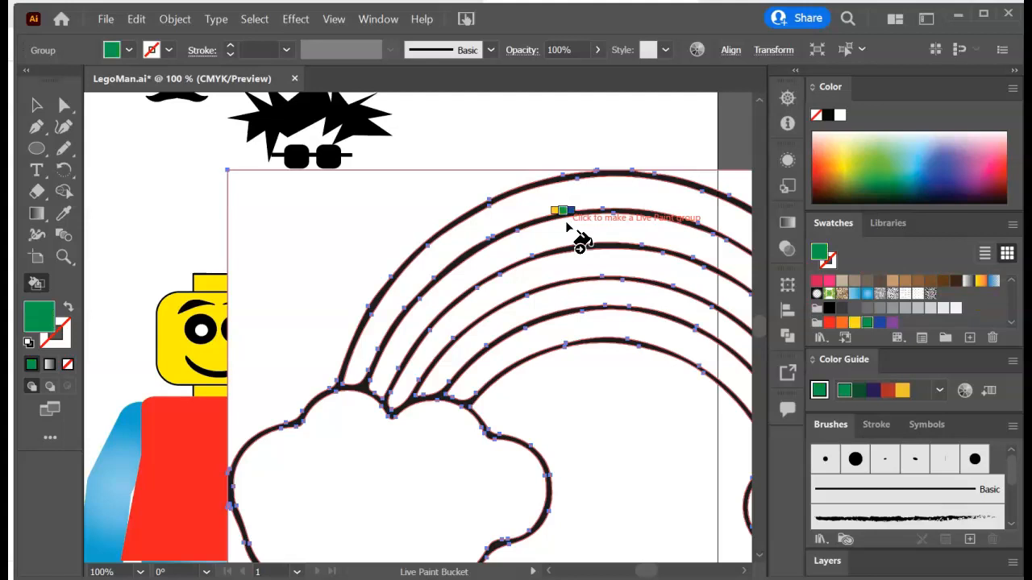
key(Right)
key(Right)
key(Right)
key(Right)
key(Right)
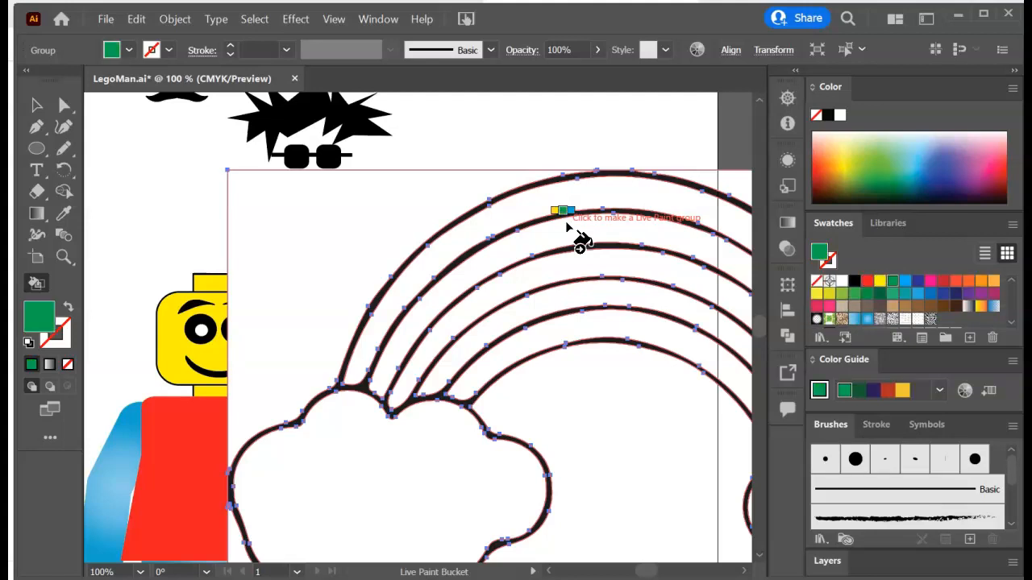
key(Right)
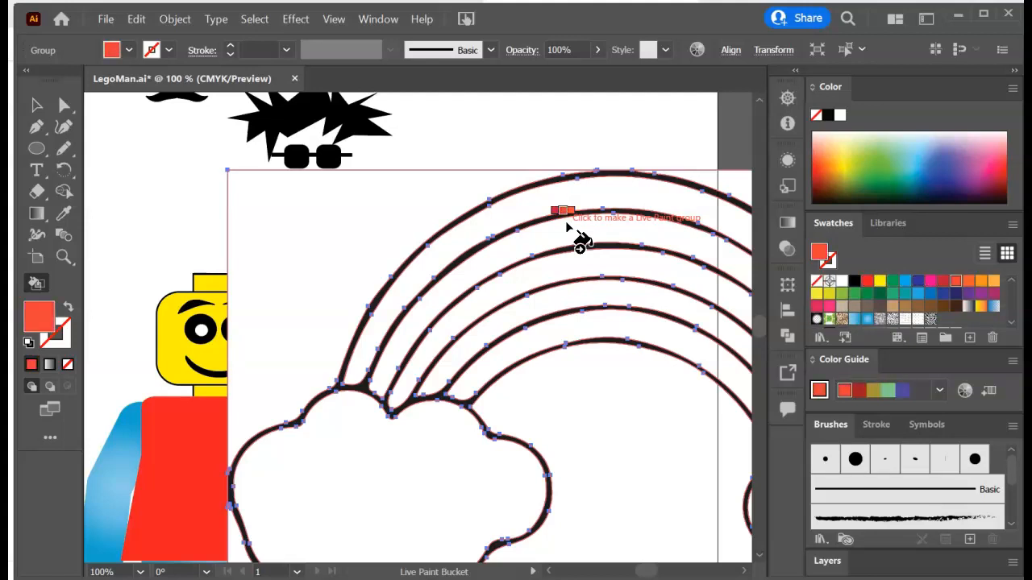
key(Left)
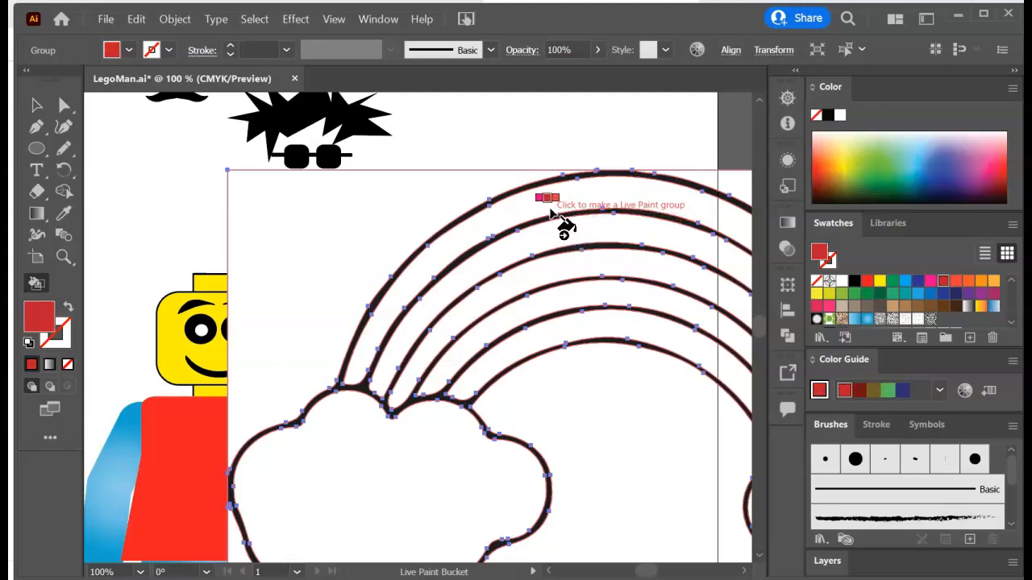
click(541, 207)
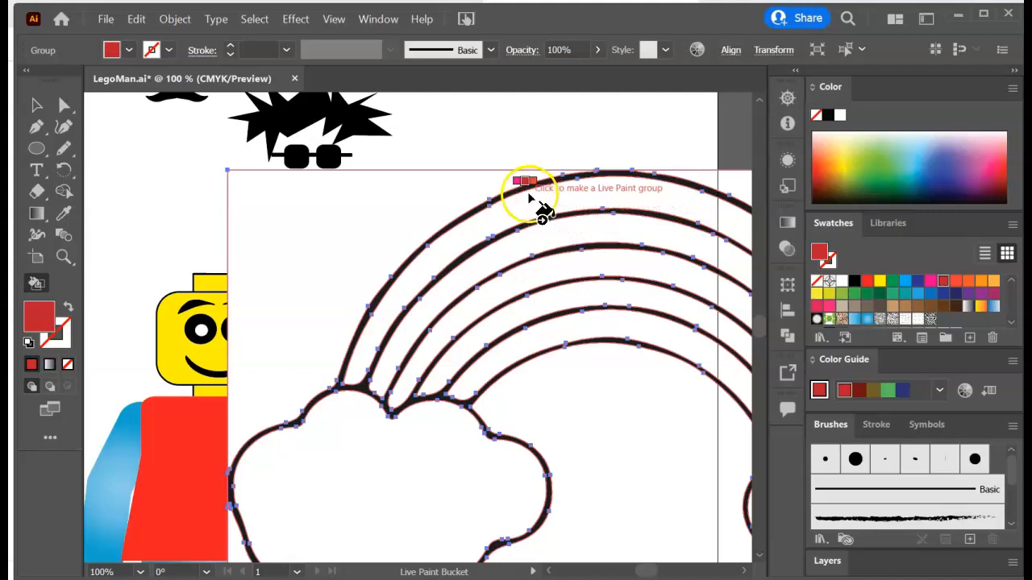
click(543, 207)
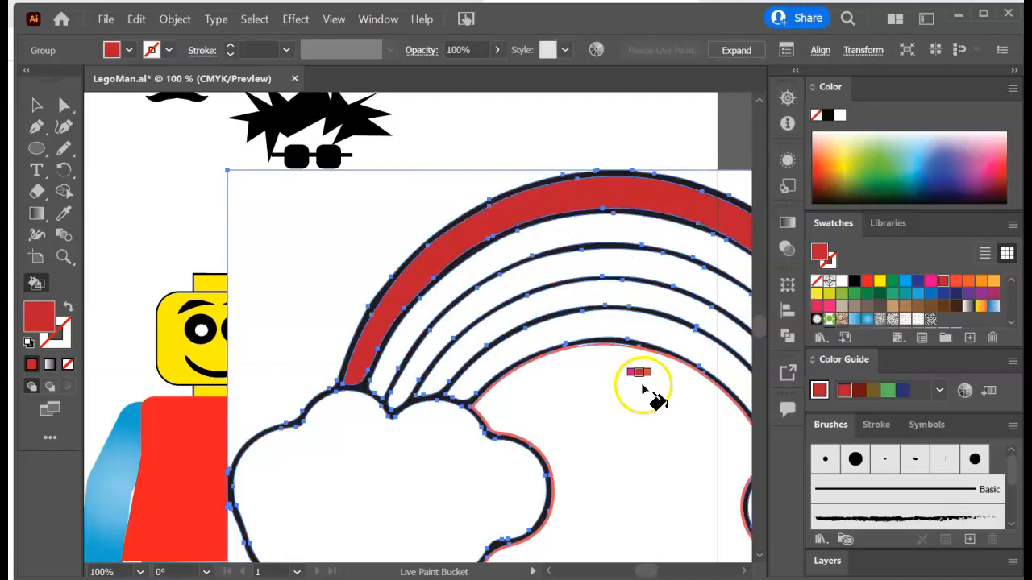
Step: Fill the remaining rainbow bands, from outer to inner, with green, dark blue, yellow and orange swatches
click(893, 283)
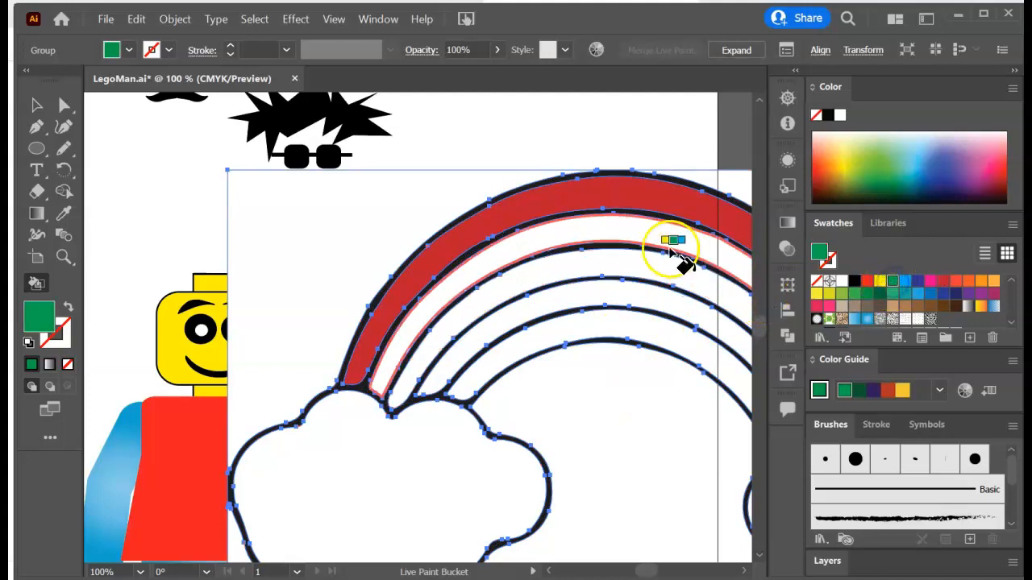
click(636, 236)
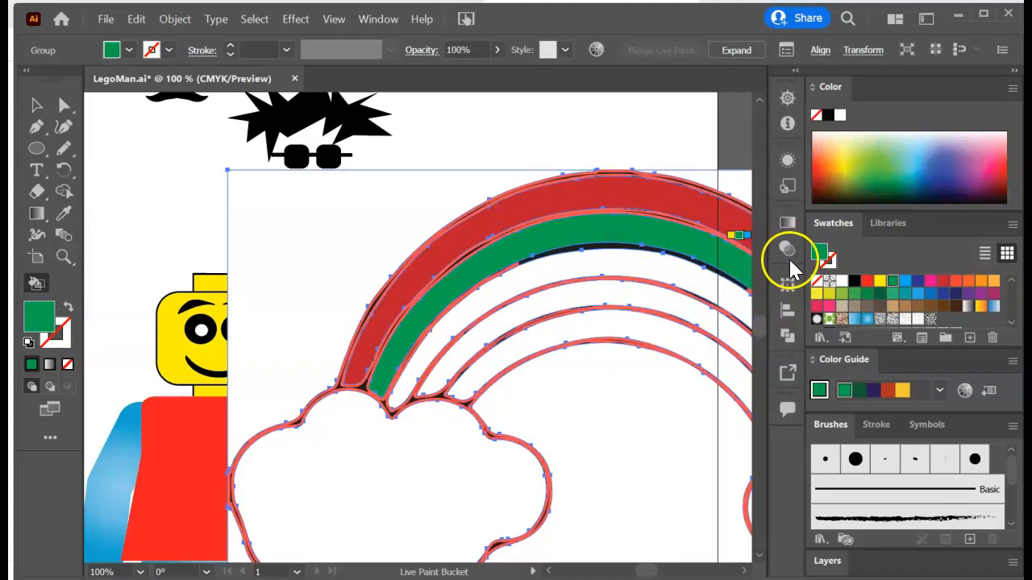
click(917, 281)
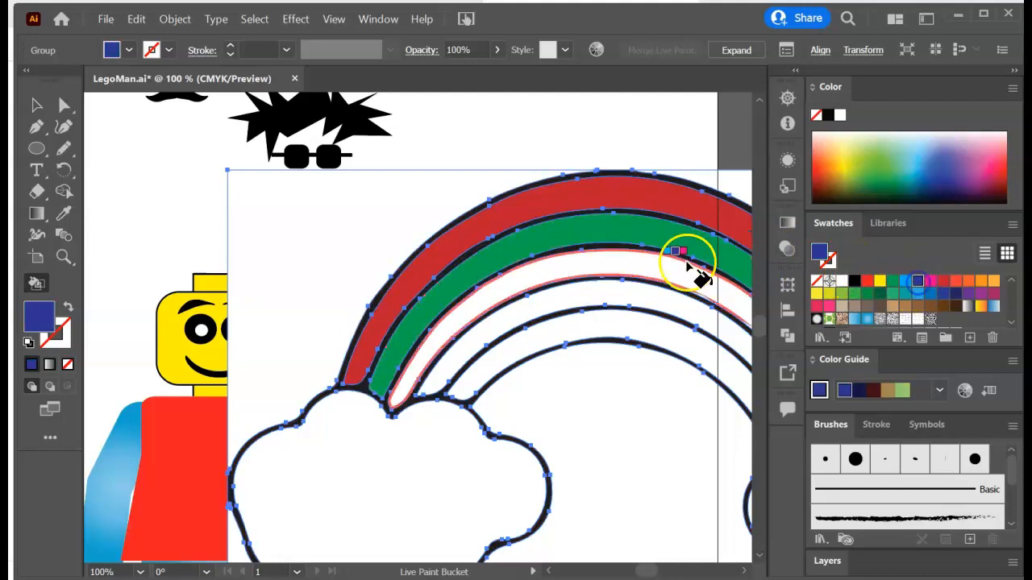
click(635, 272)
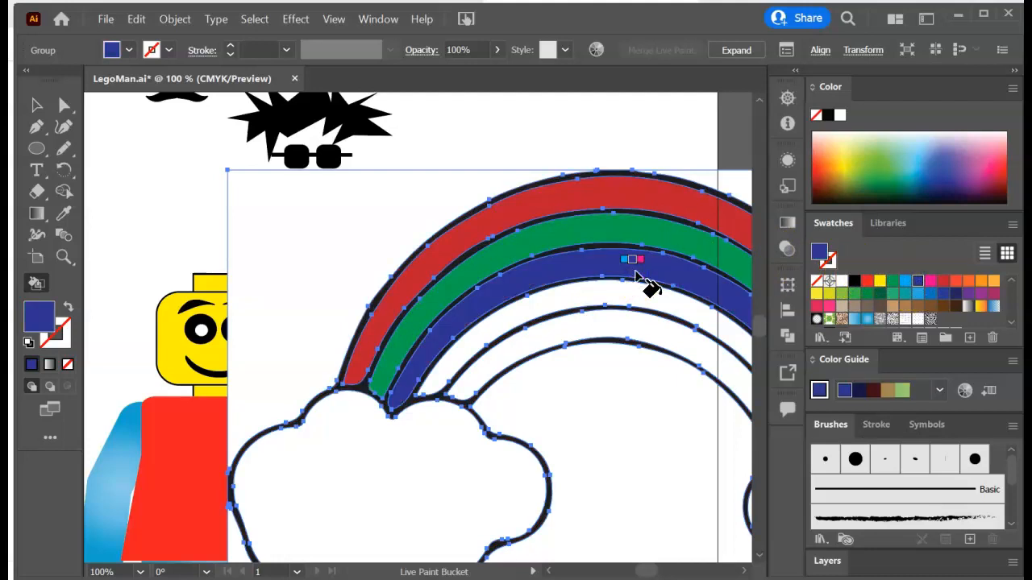
click(819, 294)
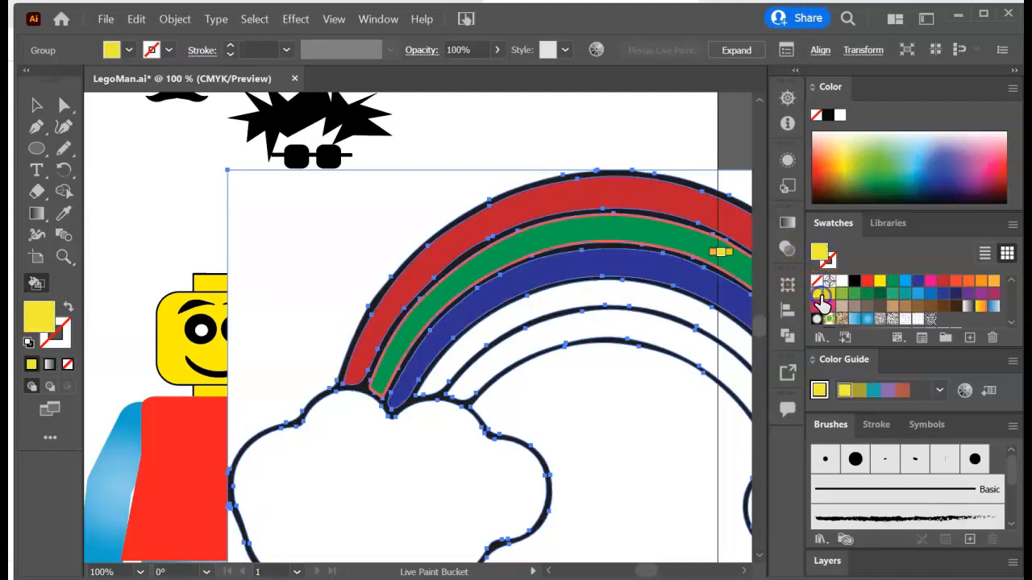
click(632, 303)
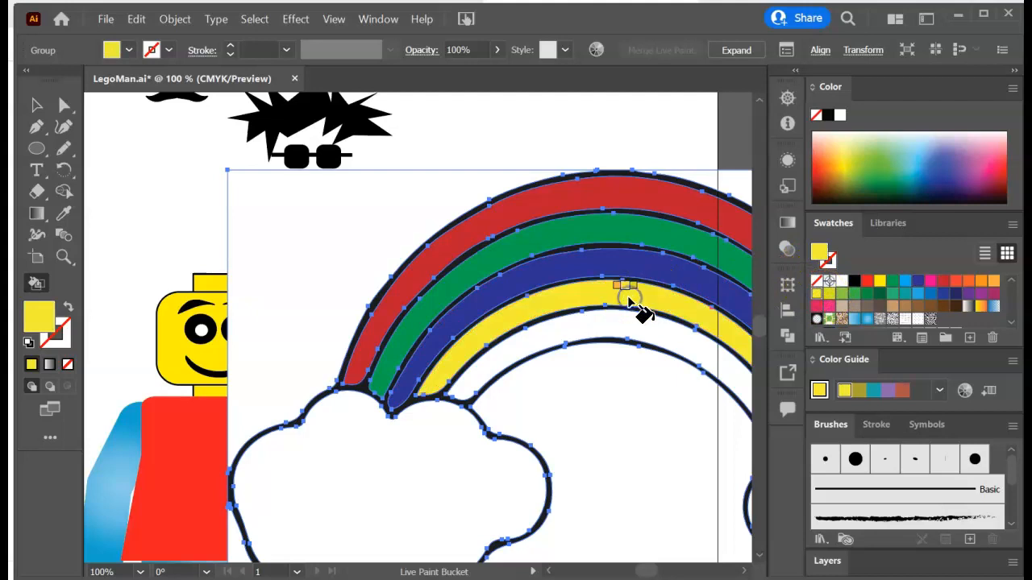
click(971, 281)
click(662, 339)
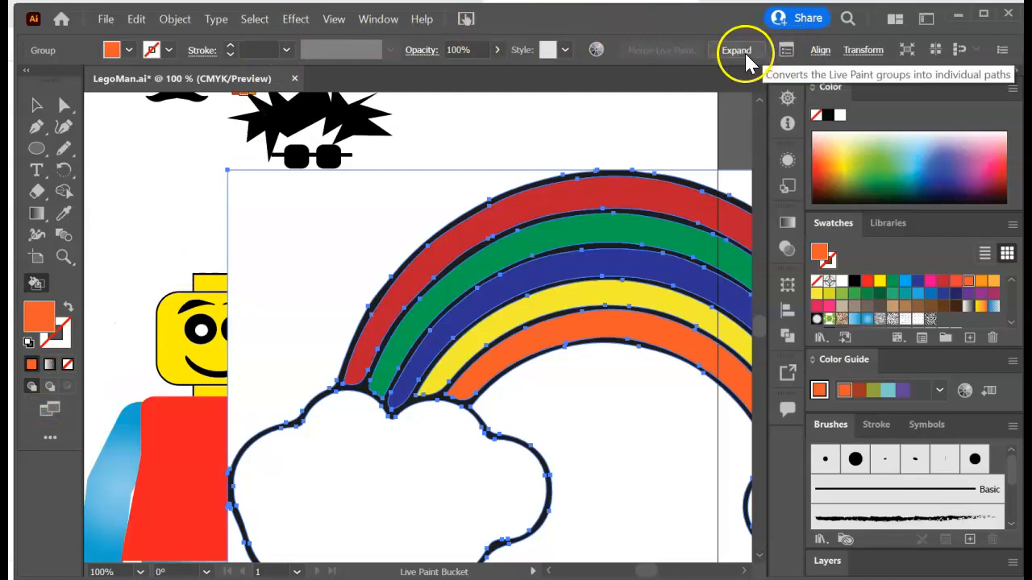
Step: Review the Live Paint group's gap options without applying any changes
click(787, 53)
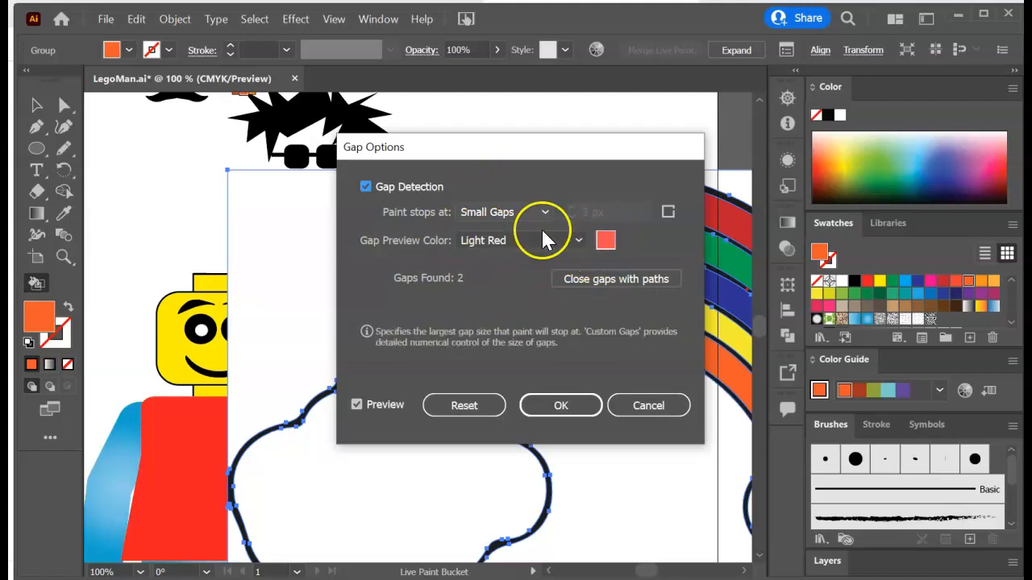
click(645, 406)
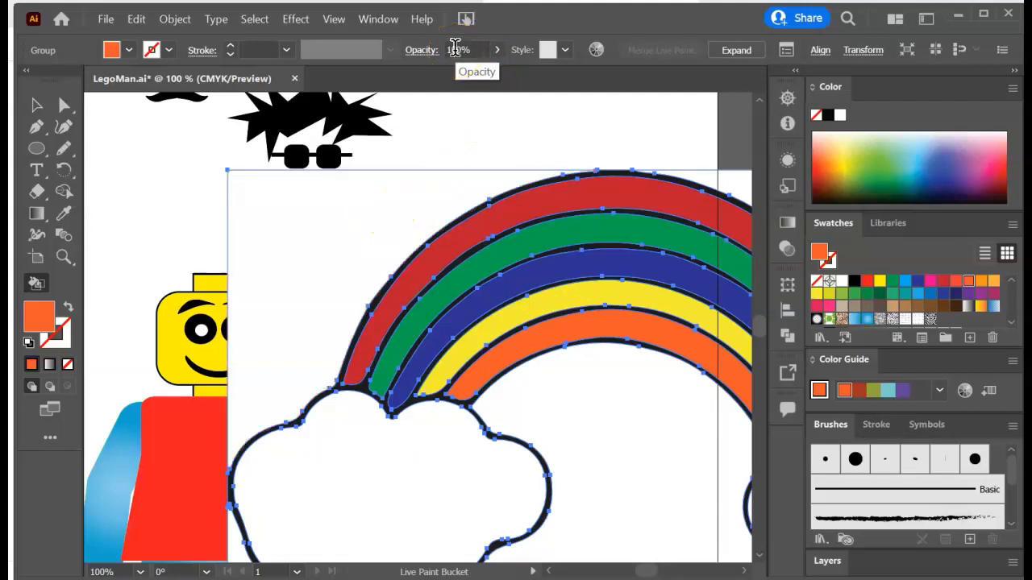
Step: Show the transparency grid and fill the white background around and beneath the rainbow with None
click(336, 22)
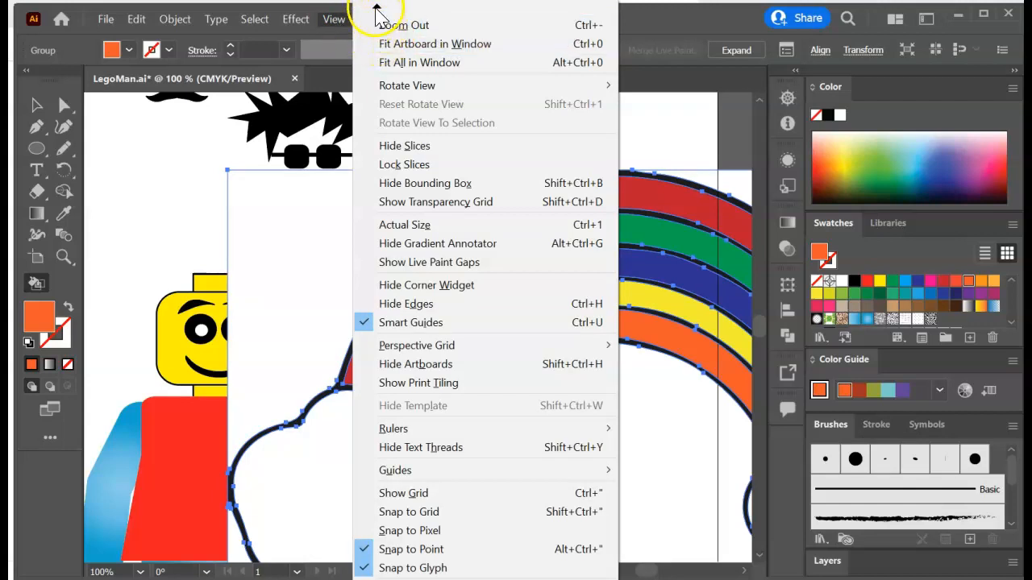
click(442, 206)
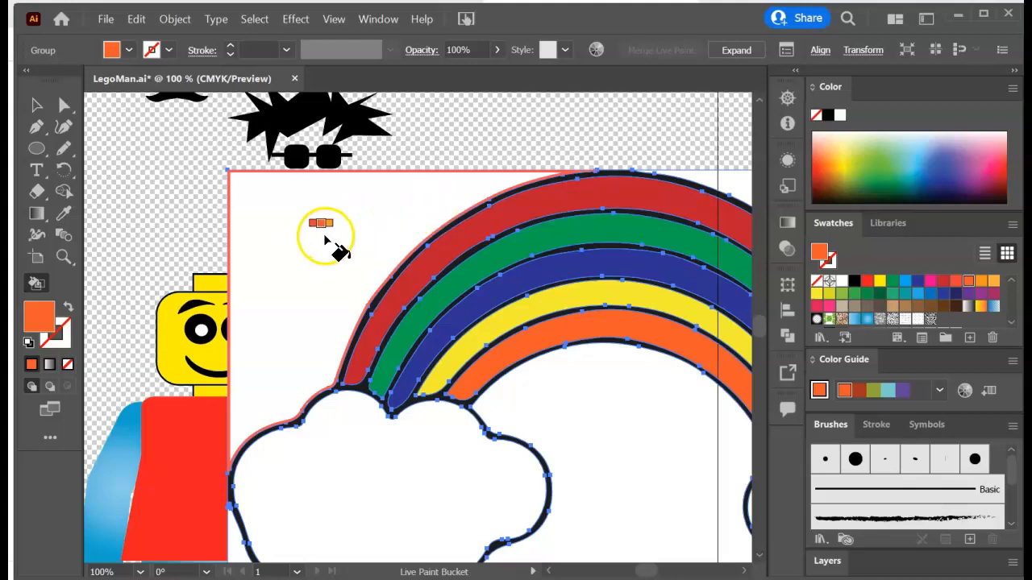
click(816, 281)
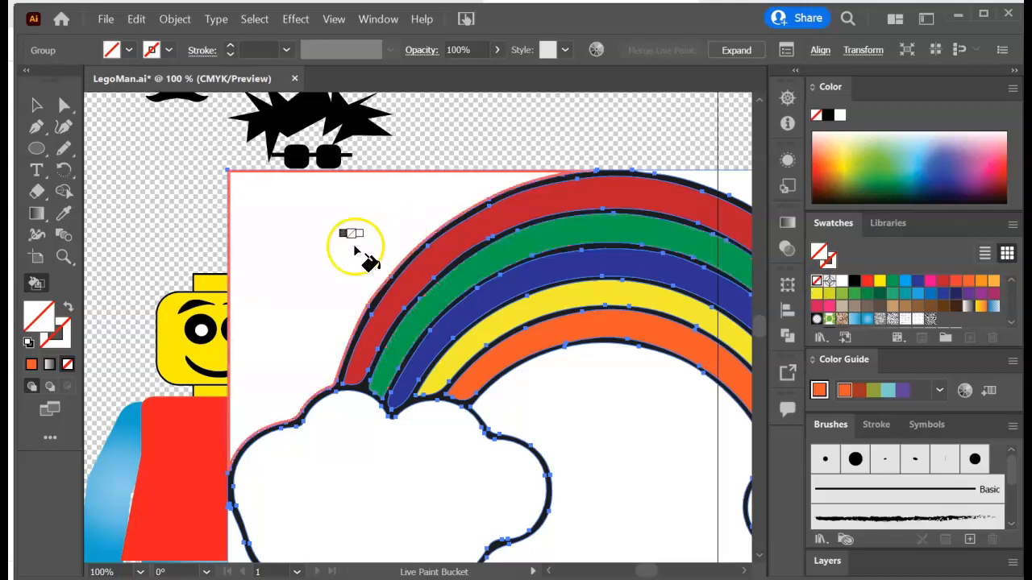
click(326, 228)
click(594, 417)
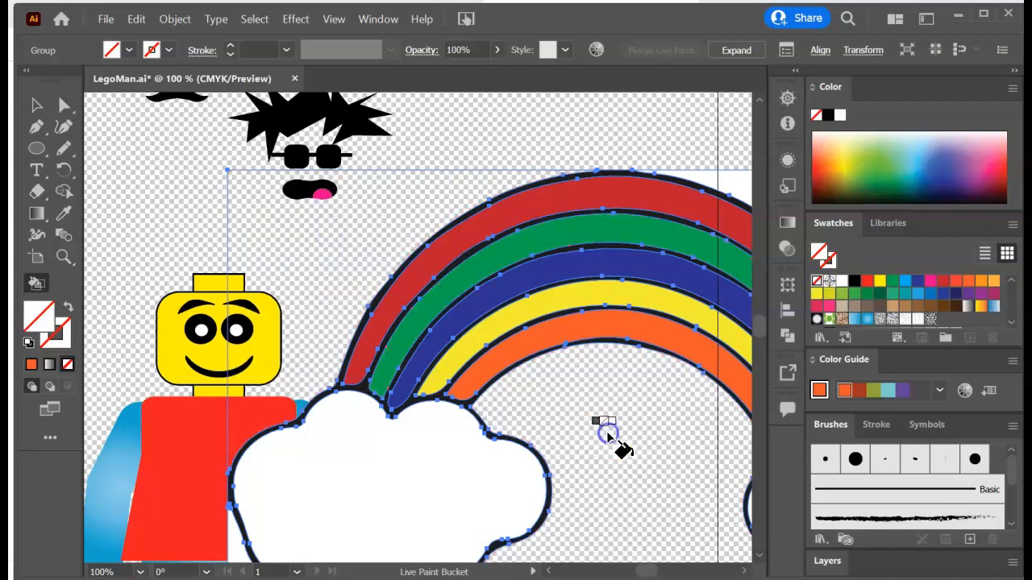
key(v)
key(ctrl+minus)
key(ctrl+minus)
key(k)
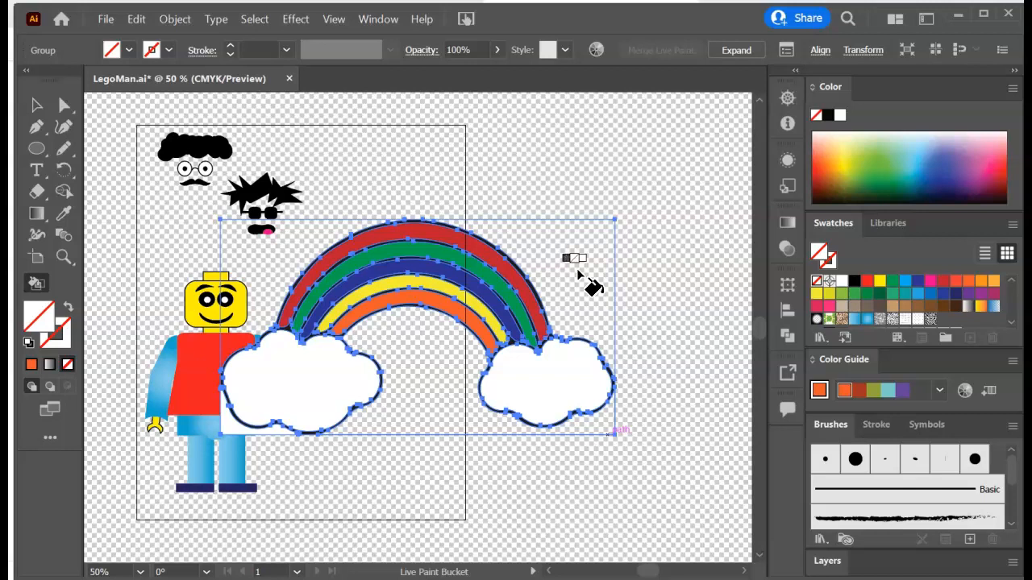
Step: Scale the rainbow down to less than half its size and move it off the figure, across the artboard's right edge
click(37, 104)
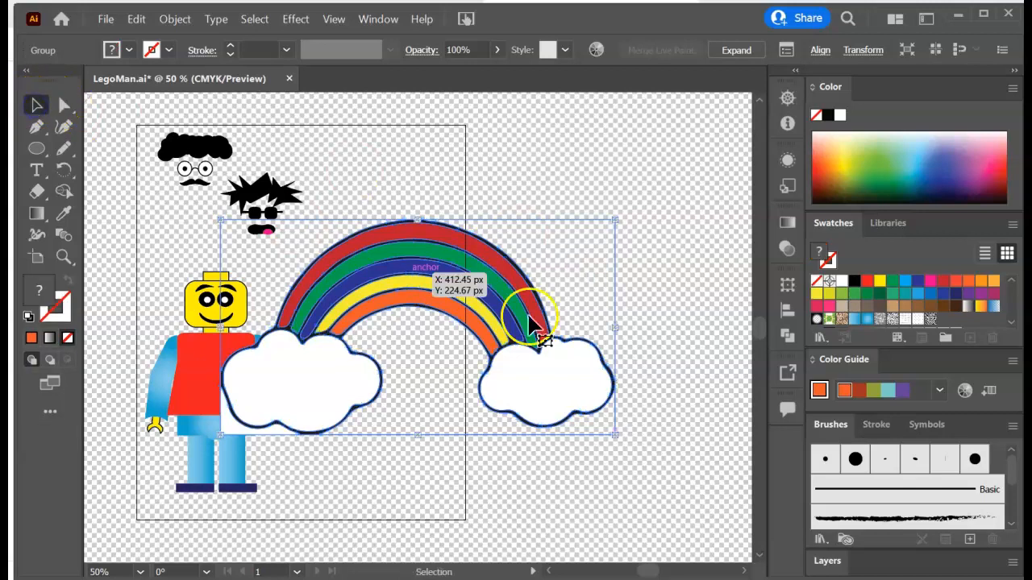
drag(557, 254, 401, 336)
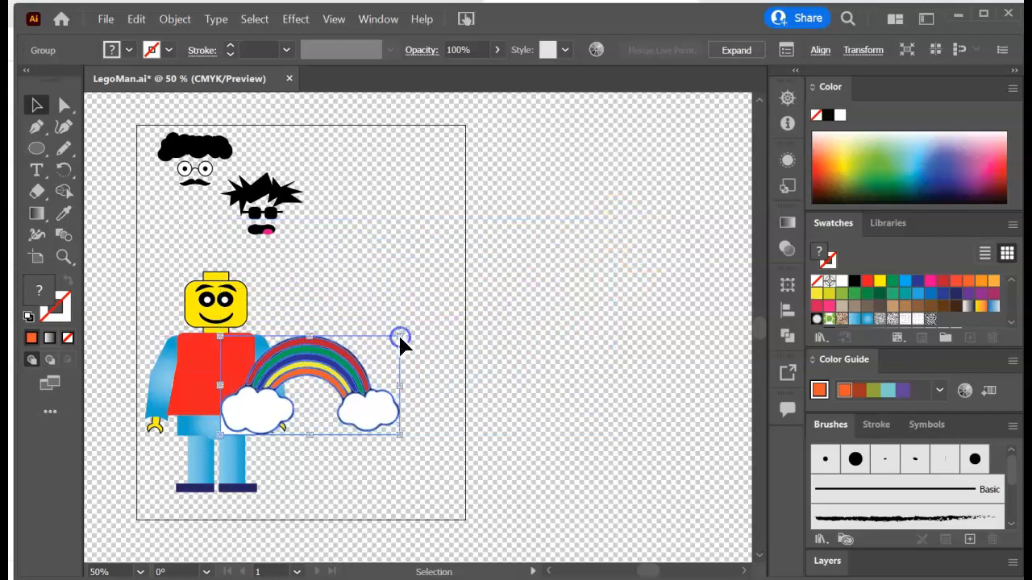
drag(373, 407, 574, 275)
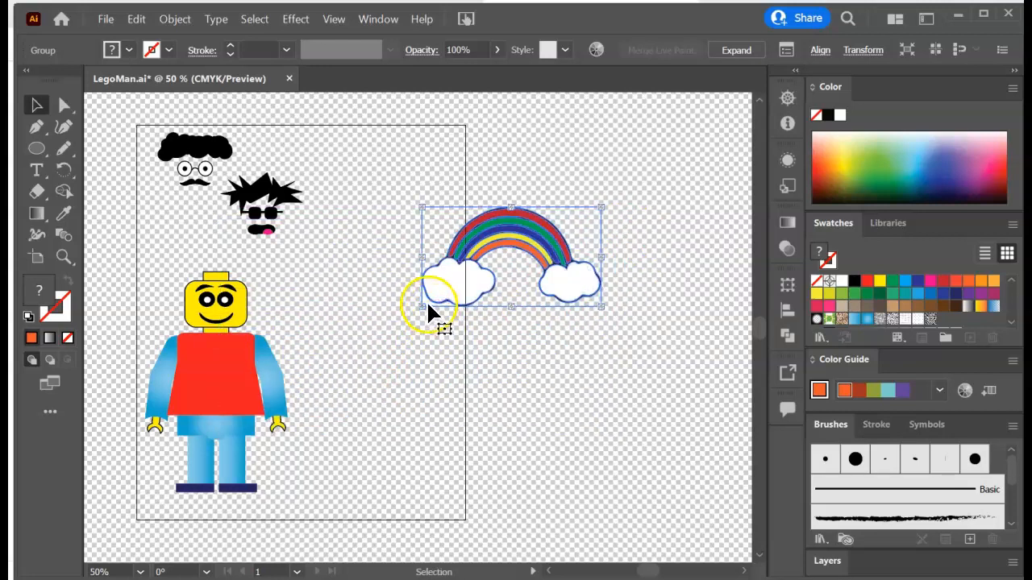
key(k)
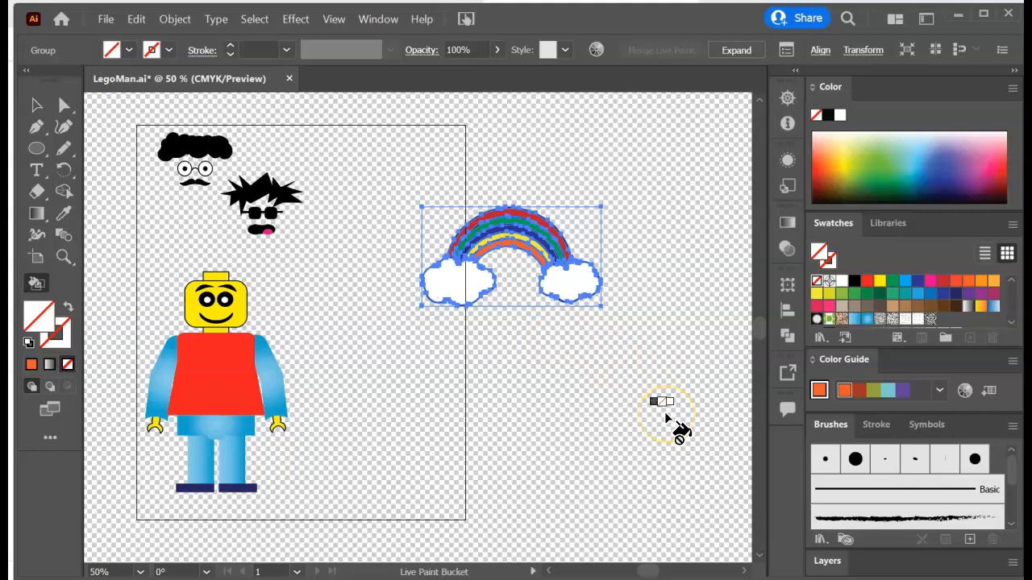
key(v)
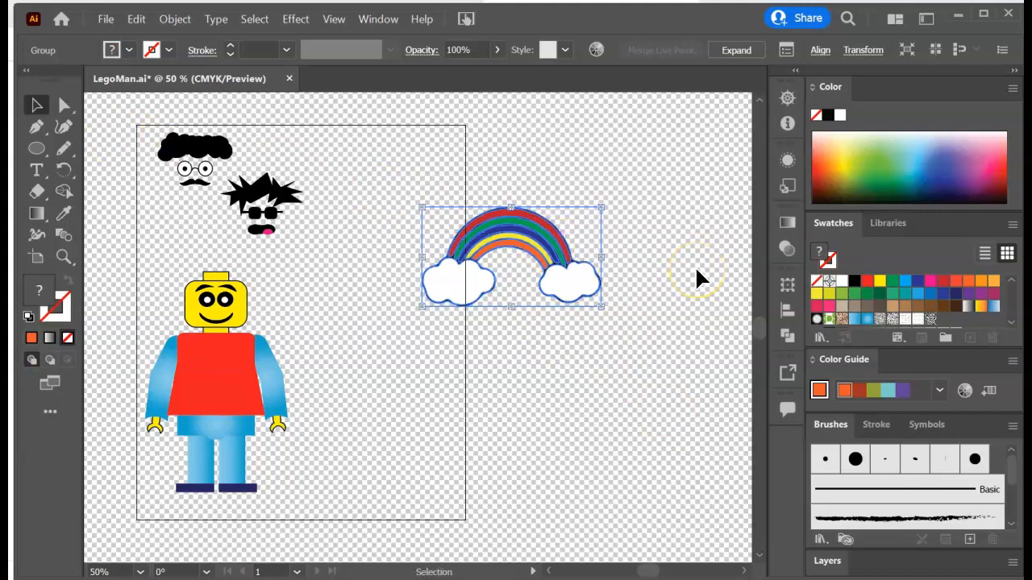
Step: Move the rainbow onto the figure and shrink it into a small chest graphic on the red shirt
drag(559, 256, 323, 367)
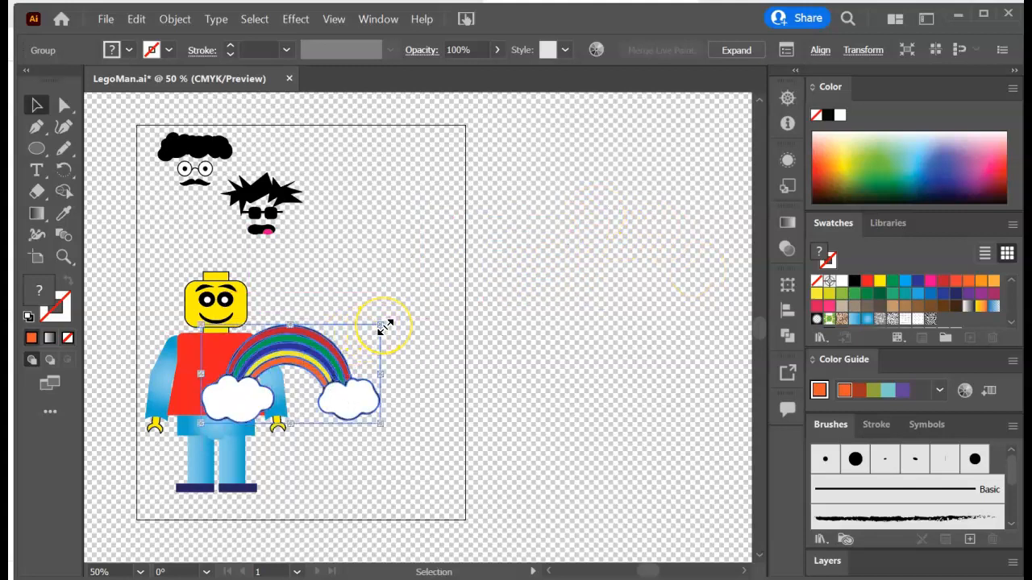
drag(384, 326, 229, 382)
click(329, 401)
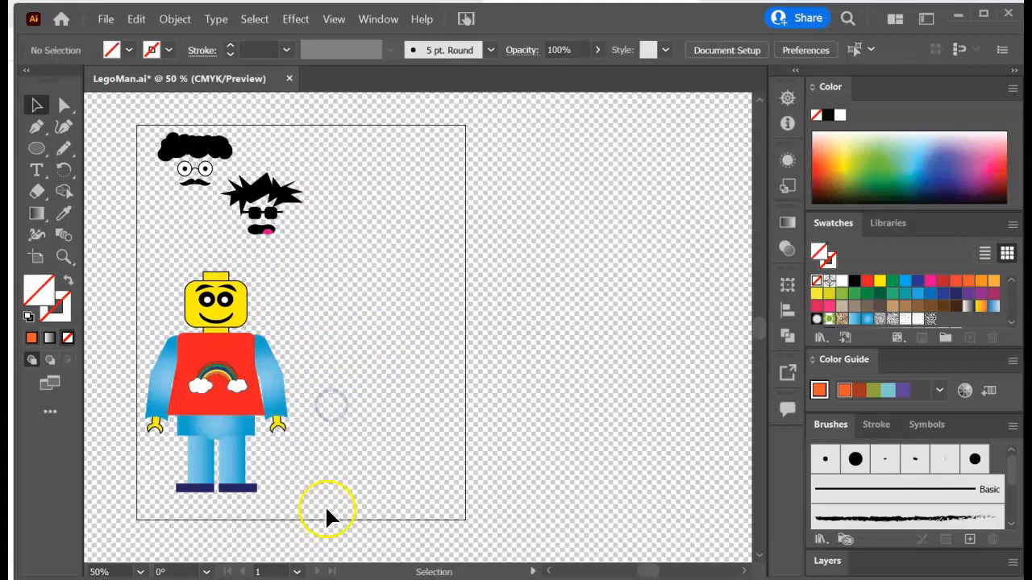
drag(321, 500, 115, 298)
click(442, 420)
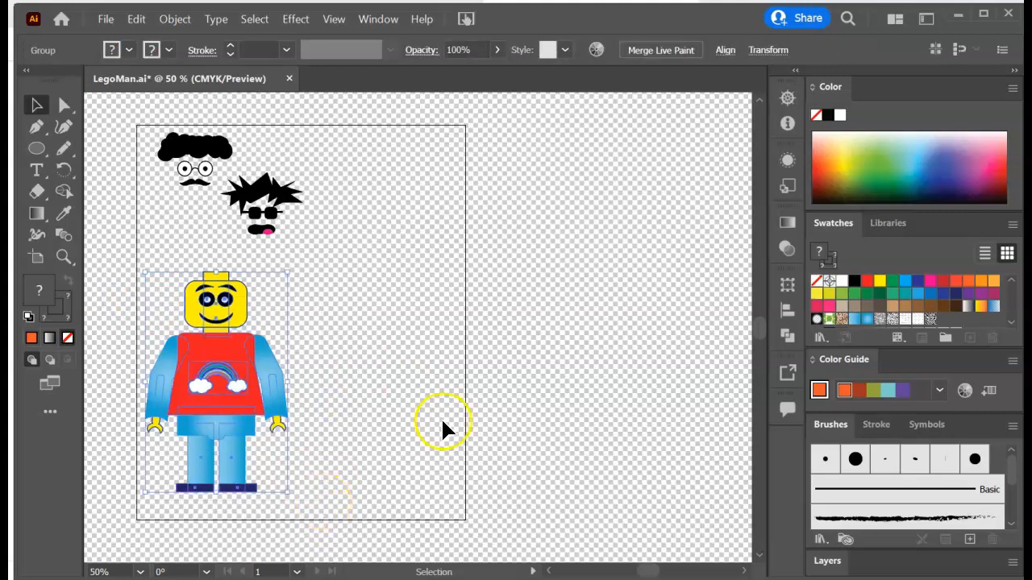
click(449, 427)
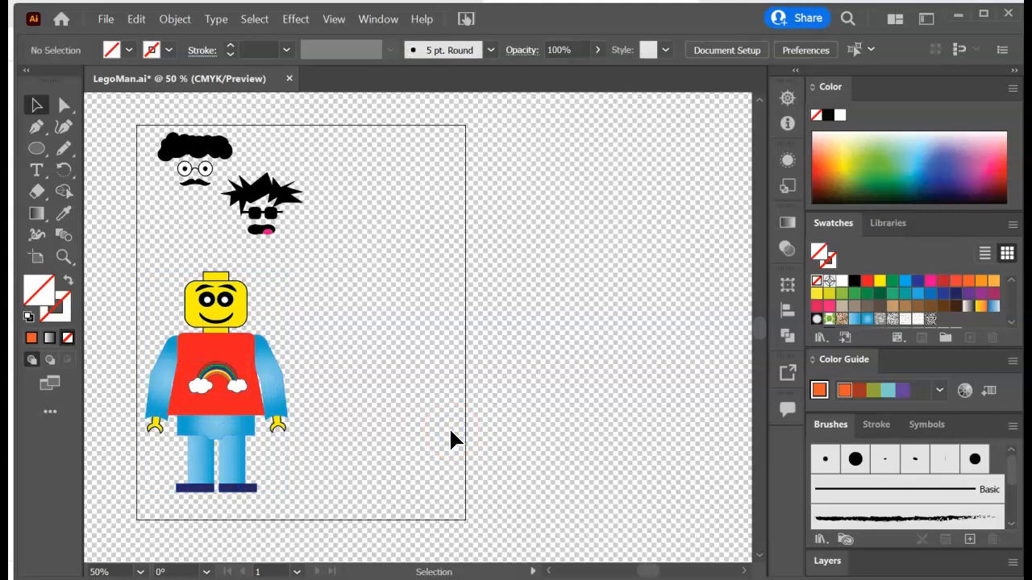
Step: Move the small rainbow off the shirt to the artboard's upper-right area and enlarge it well past the artboard's right edge
drag(231, 364, 370, 185)
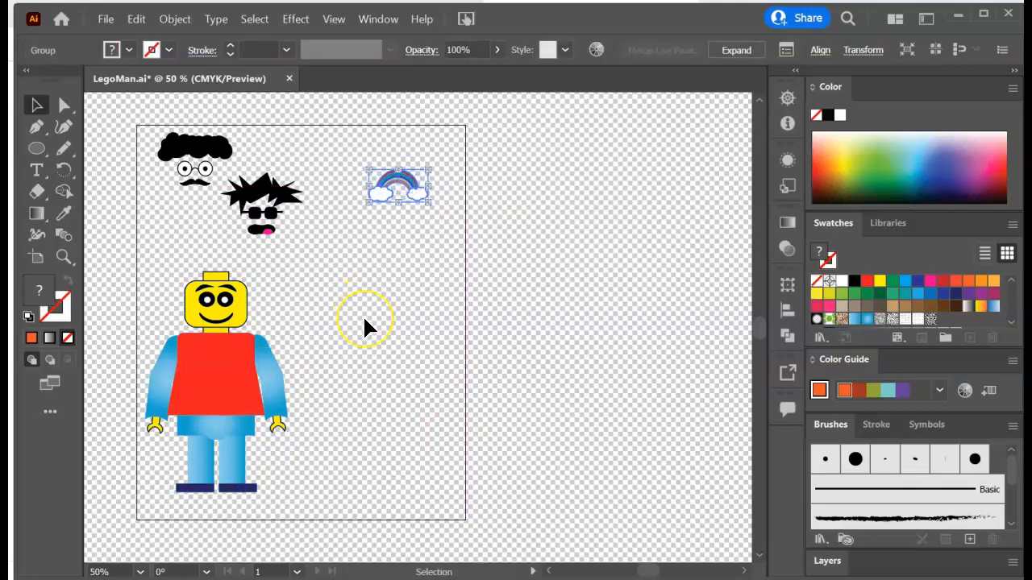
click(378, 325)
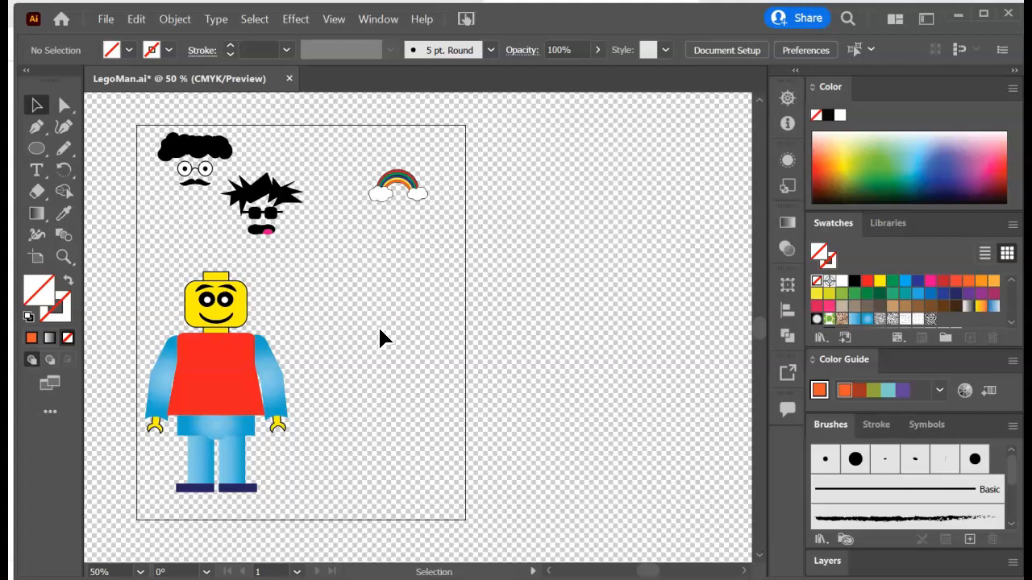
click(421, 186)
drag(428, 201, 723, 384)
click(586, 406)
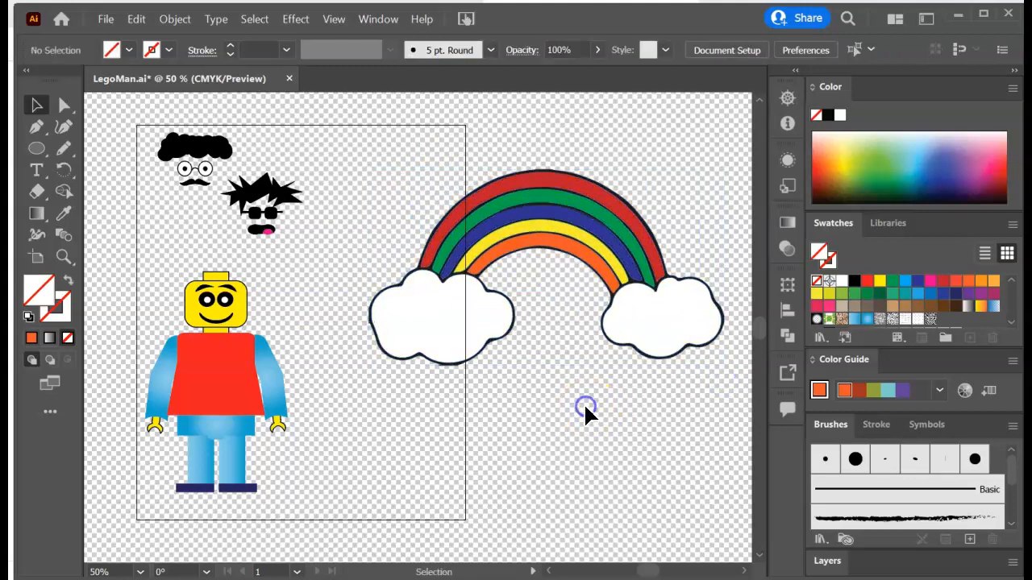